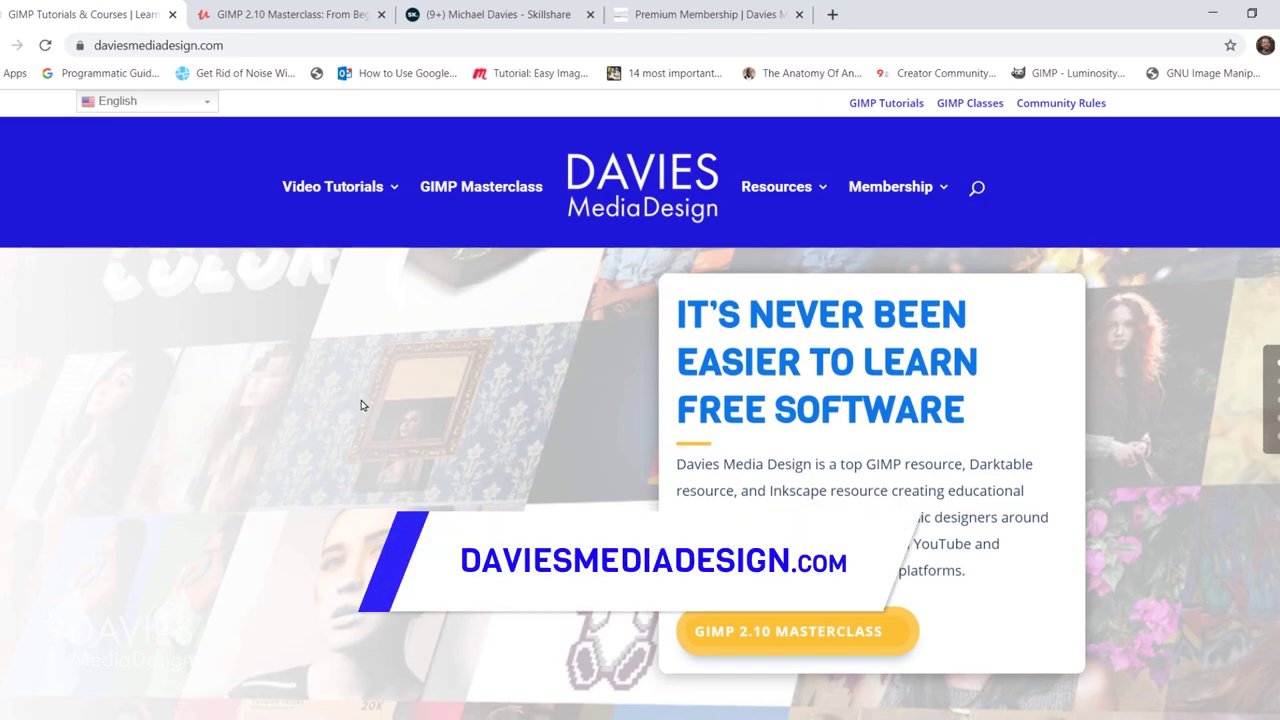
Scroll down through the Davies Media Design home and Premium Membership pages
{"action": "scroll", "coordinate": [360, 404], "scroll_direction": "down", "scroll_amount": 8}
{"action": "scroll", "coordinate": [367, 405], "scroll_direction": "down", "scroll_amount": 4}
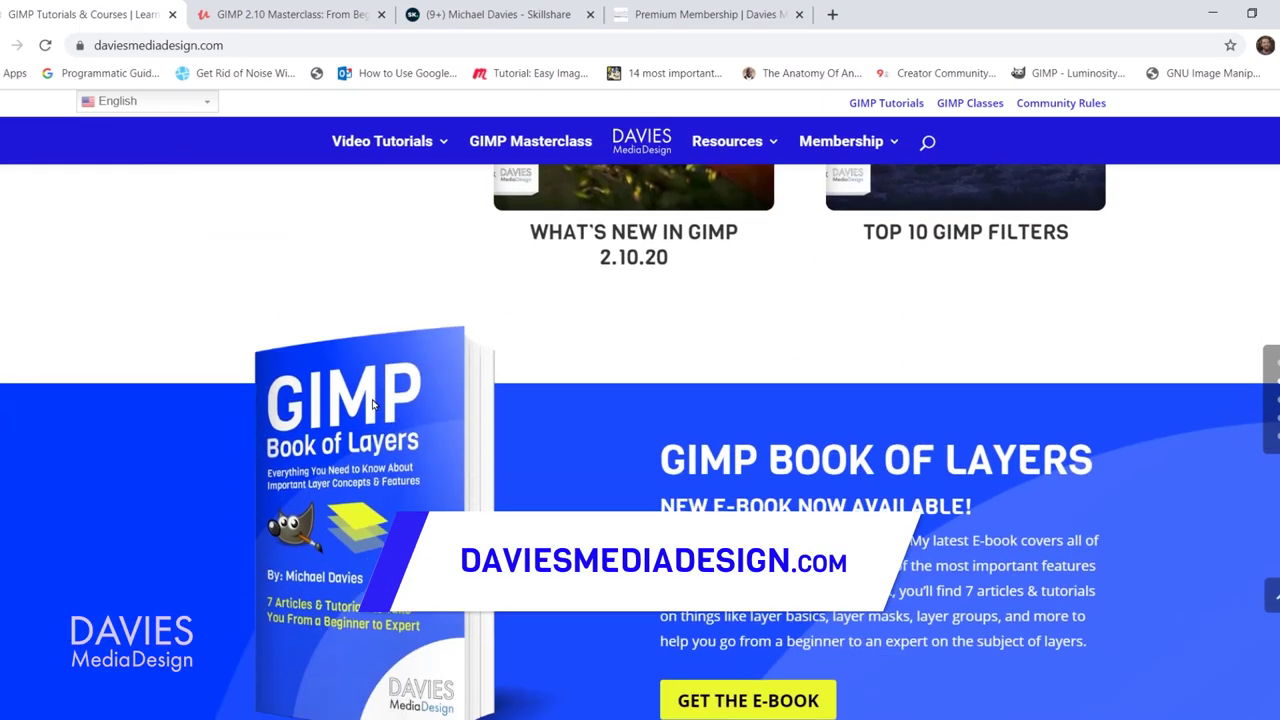
{"action": "scroll", "coordinate": [372, 404], "scroll_direction": "down", "scroll_amount": 15}
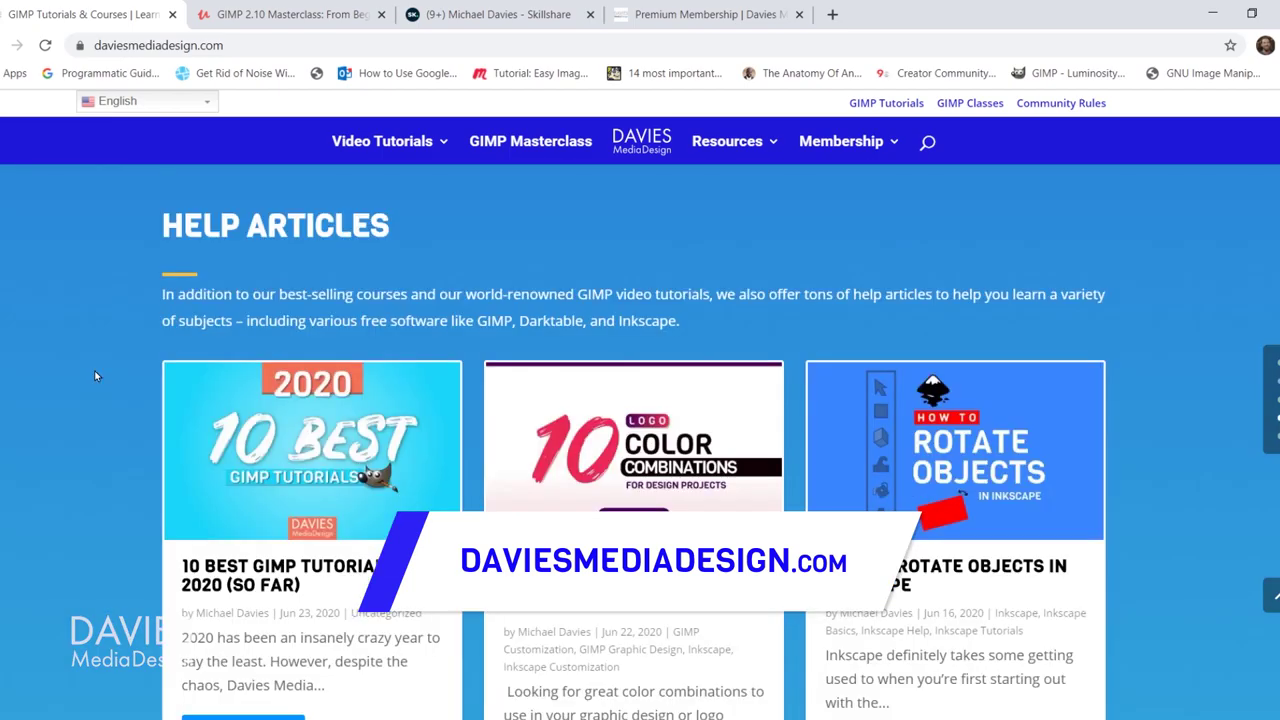
{"action": "scroll", "coordinate": [116, 376], "scroll_direction": "down", "scroll_amount": 3}
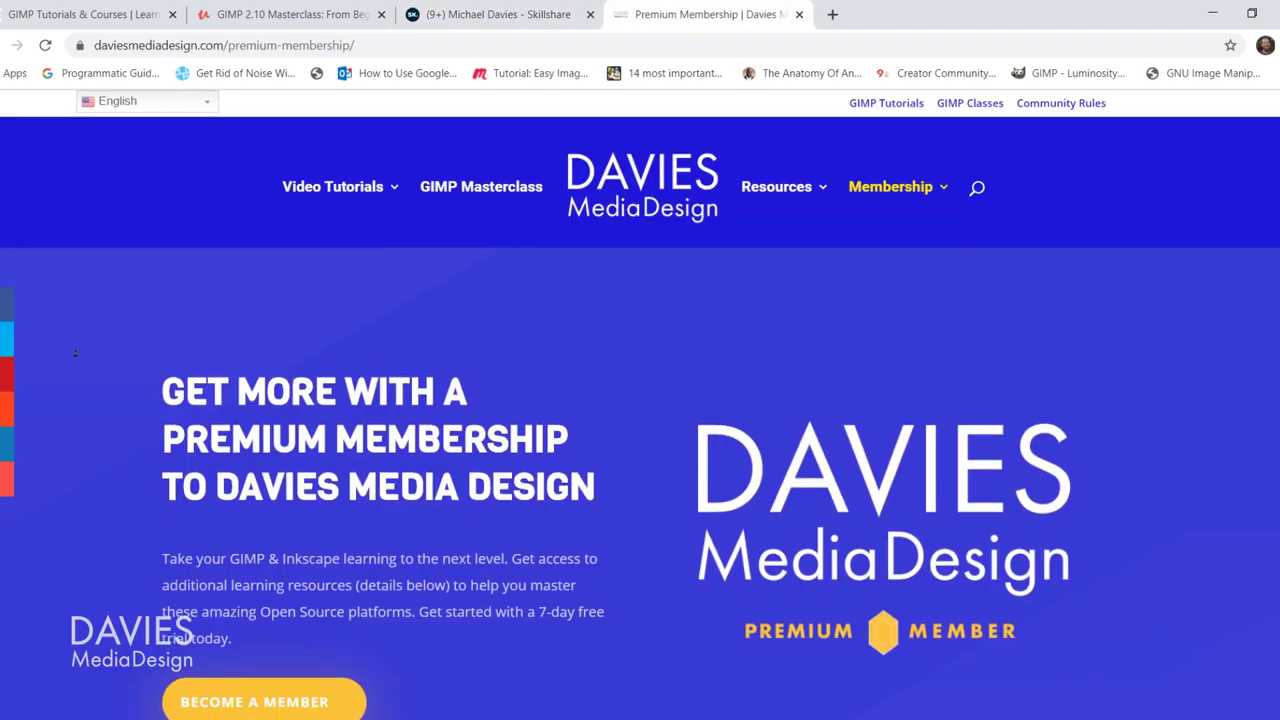
{"action": "scroll", "coordinate": [75, 353], "scroll_direction": "down", "scroll_amount": 1}
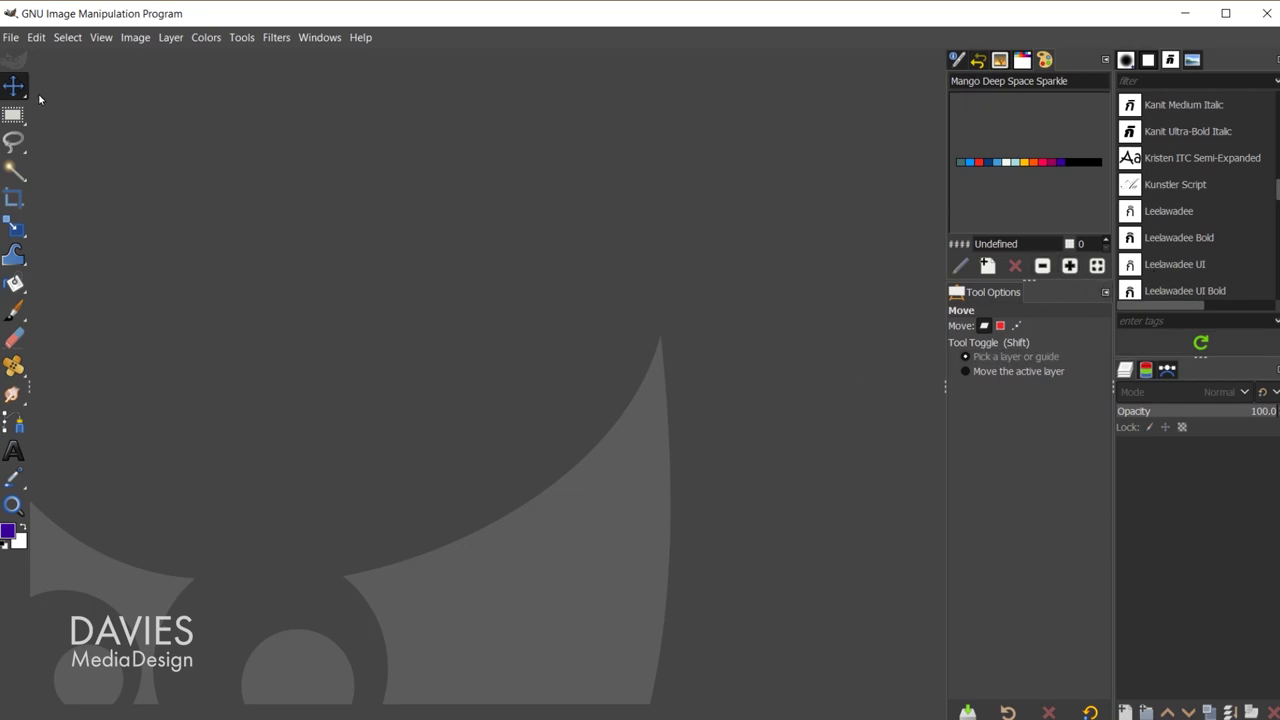
Preview the toolbox's grouped-tool flyouts, then bring up the Edit menu
{"action": "mouse_move", "coordinate": [20, 90]}
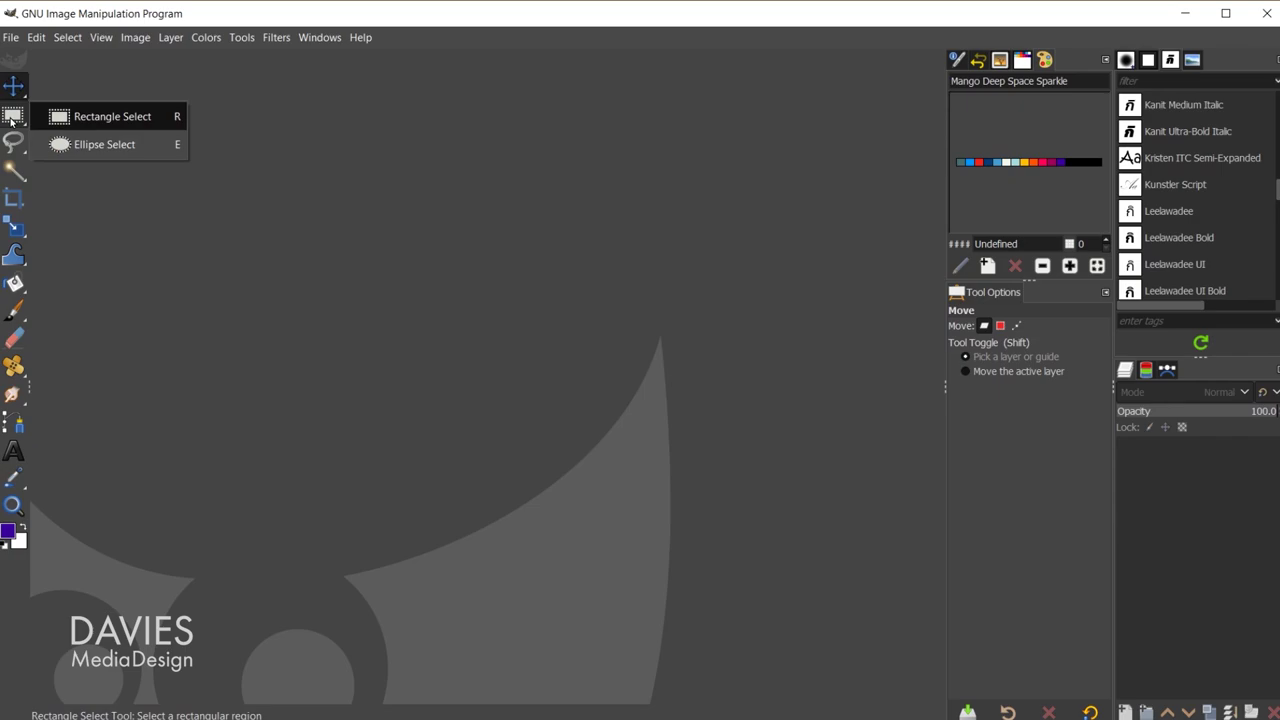
{"action": "mouse_move", "coordinate": [12, 146]}
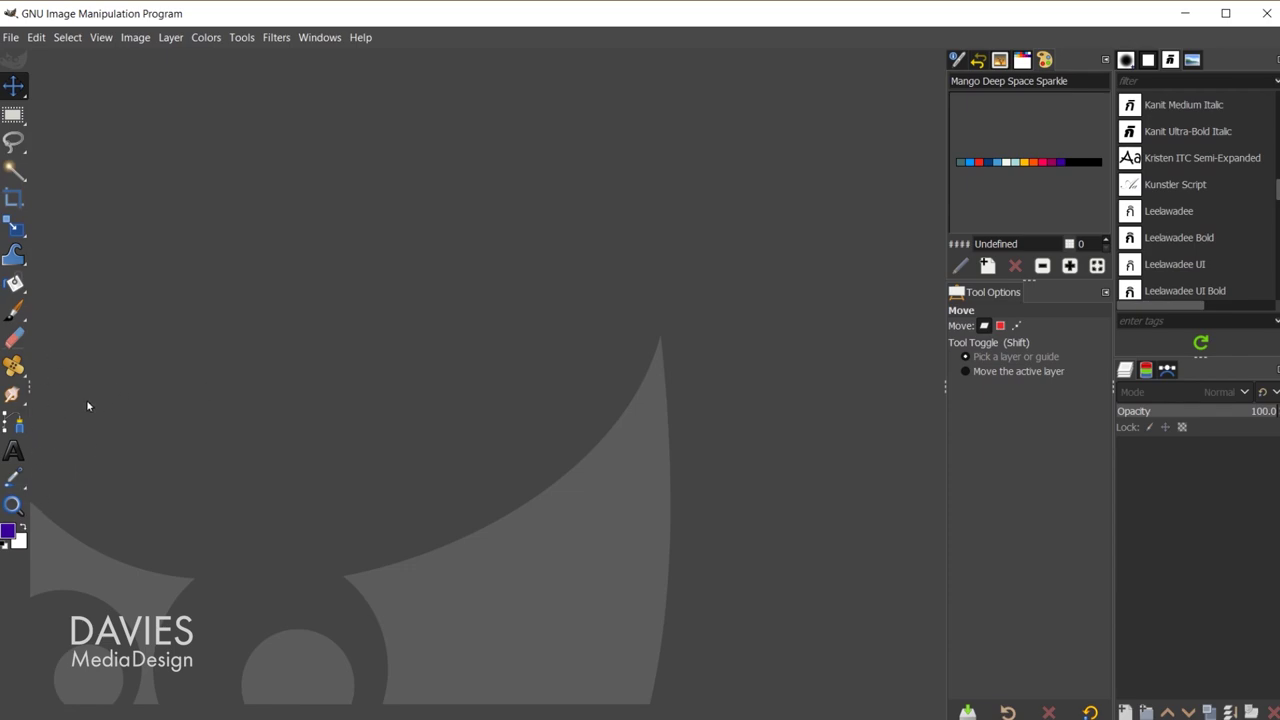
{"action": "left_click", "coordinate": [35, 37]}
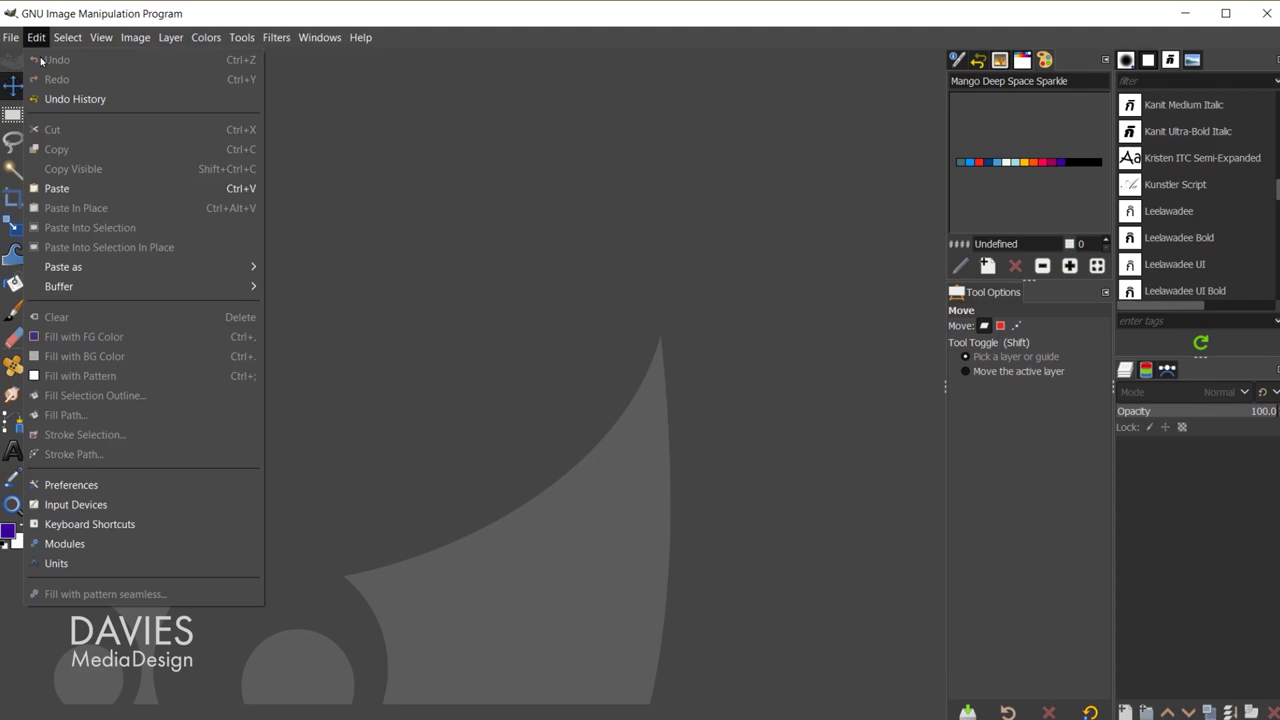
In Preferences > Window Management, reset saved window positions to default values and close Preferences
{"action": "left_click", "coordinate": [75, 488]}
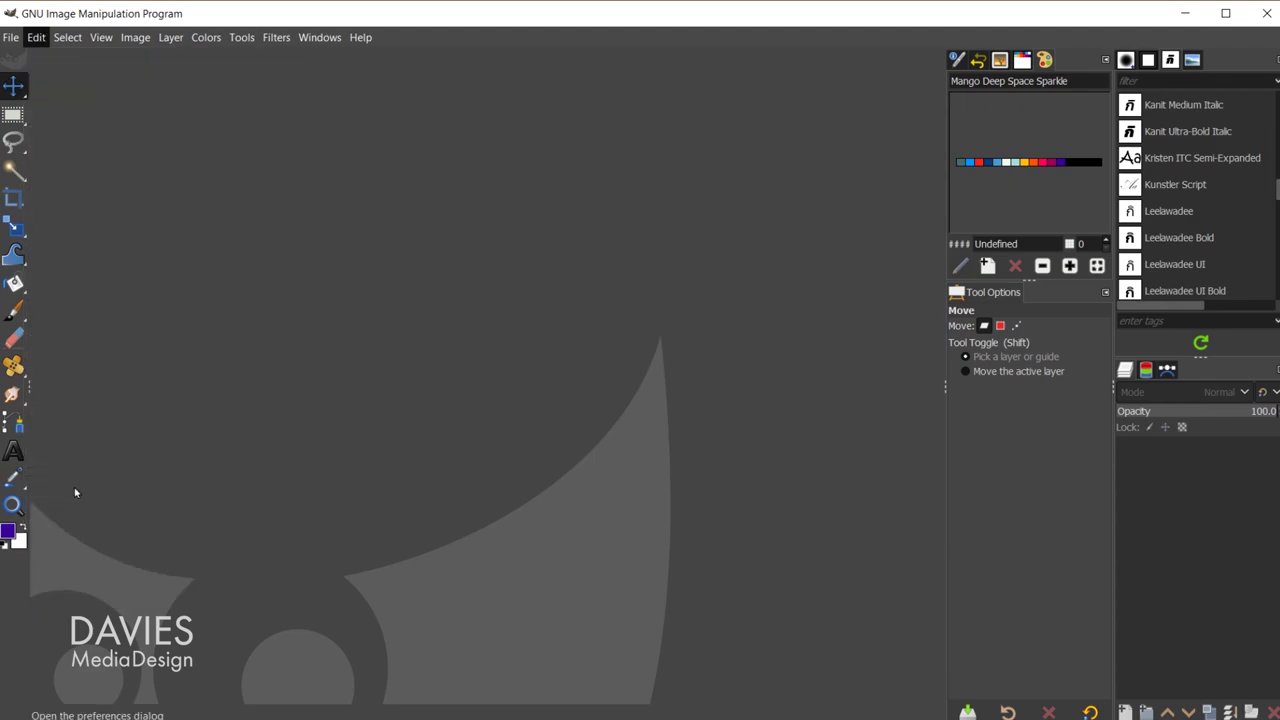
{"action": "left_click", "coordinate": [382, 339]}
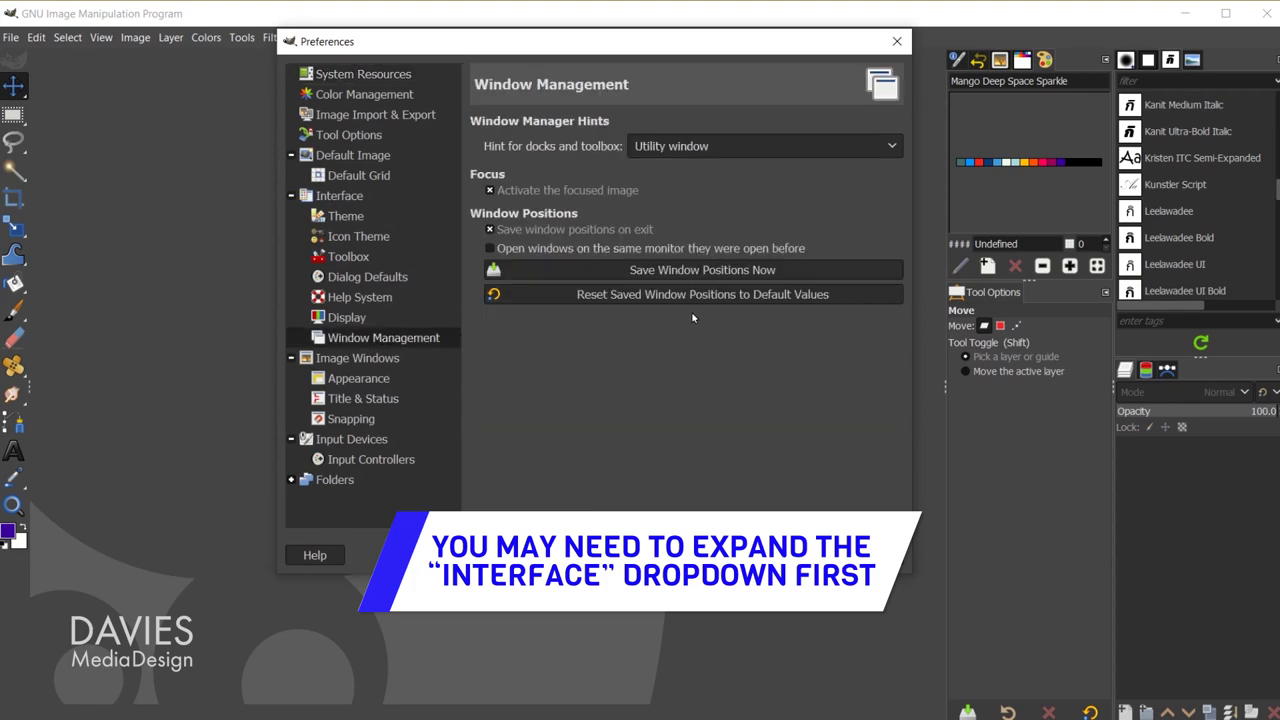
{"action": "left_click", "coordinate": [617, 299]}
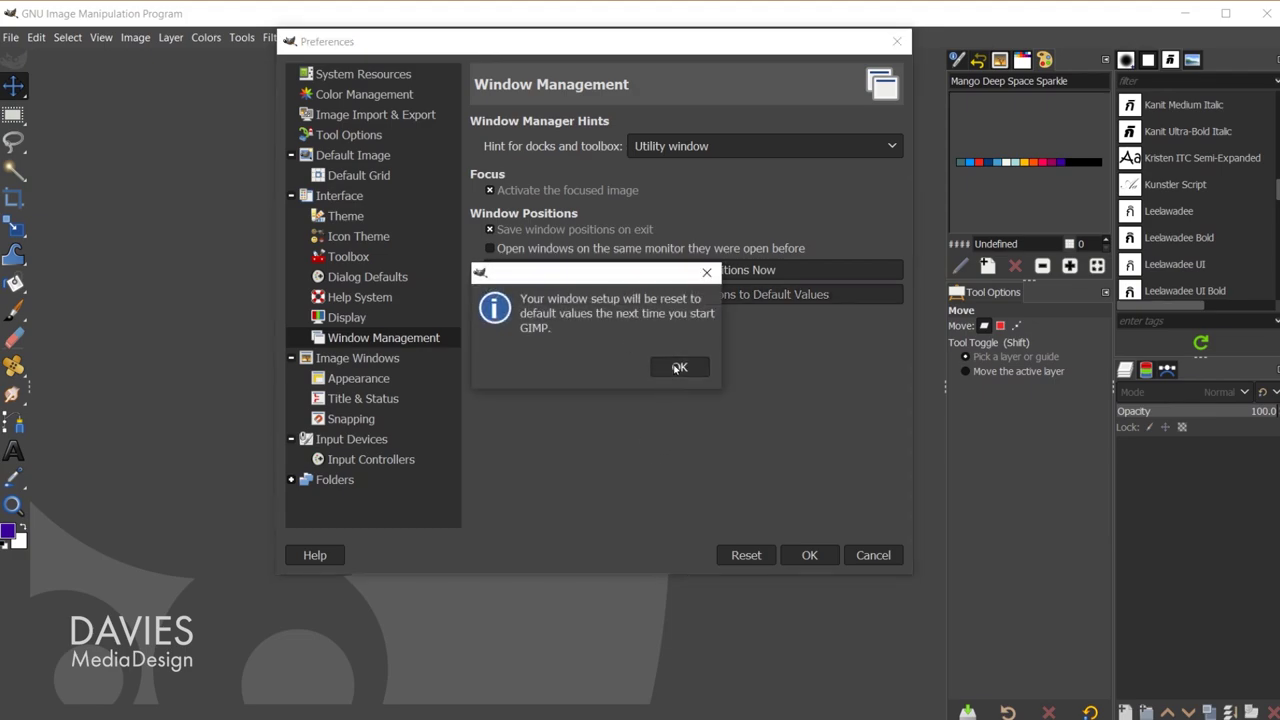
{"action": "left_click", "coordinate": [677, 366]}
{"action": "left_click", "coordinate": [828, 558]}
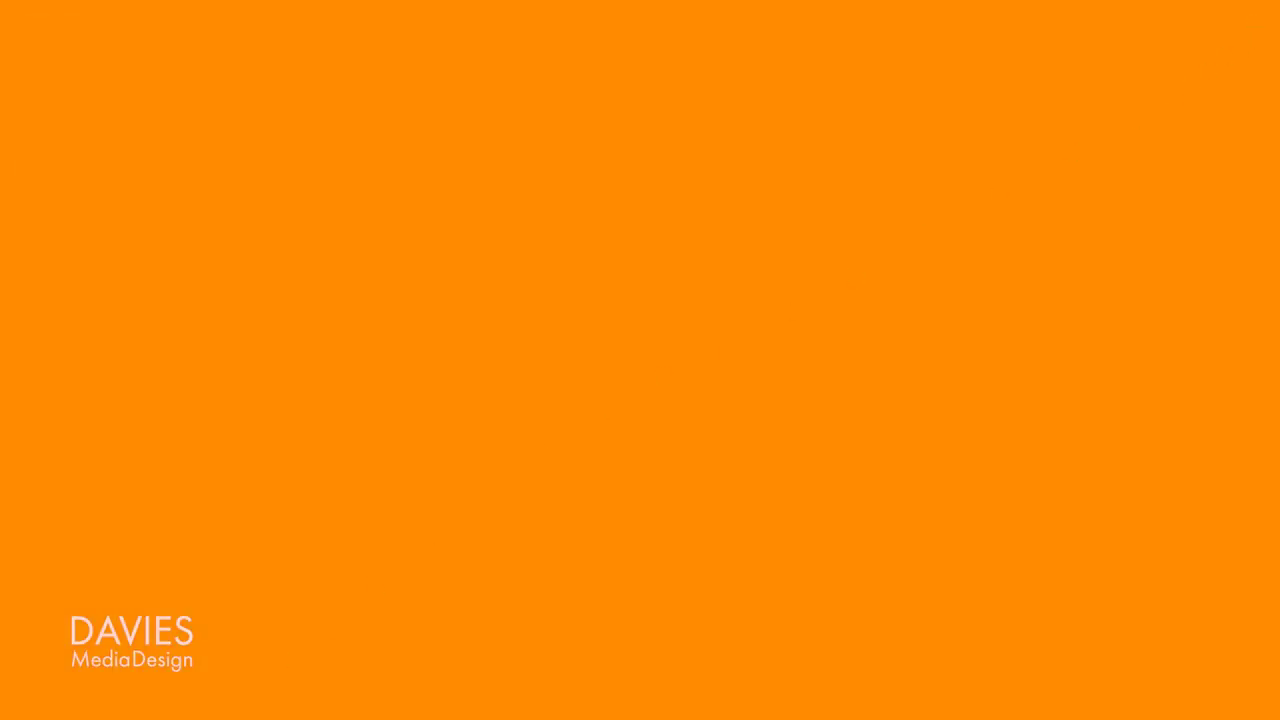
Relaunch GIMP 2.10.20 from a Windows Start menu search for 'gimp'
{"action": "key", "text": "super"}
{"action": "type", "text": "gimp"}
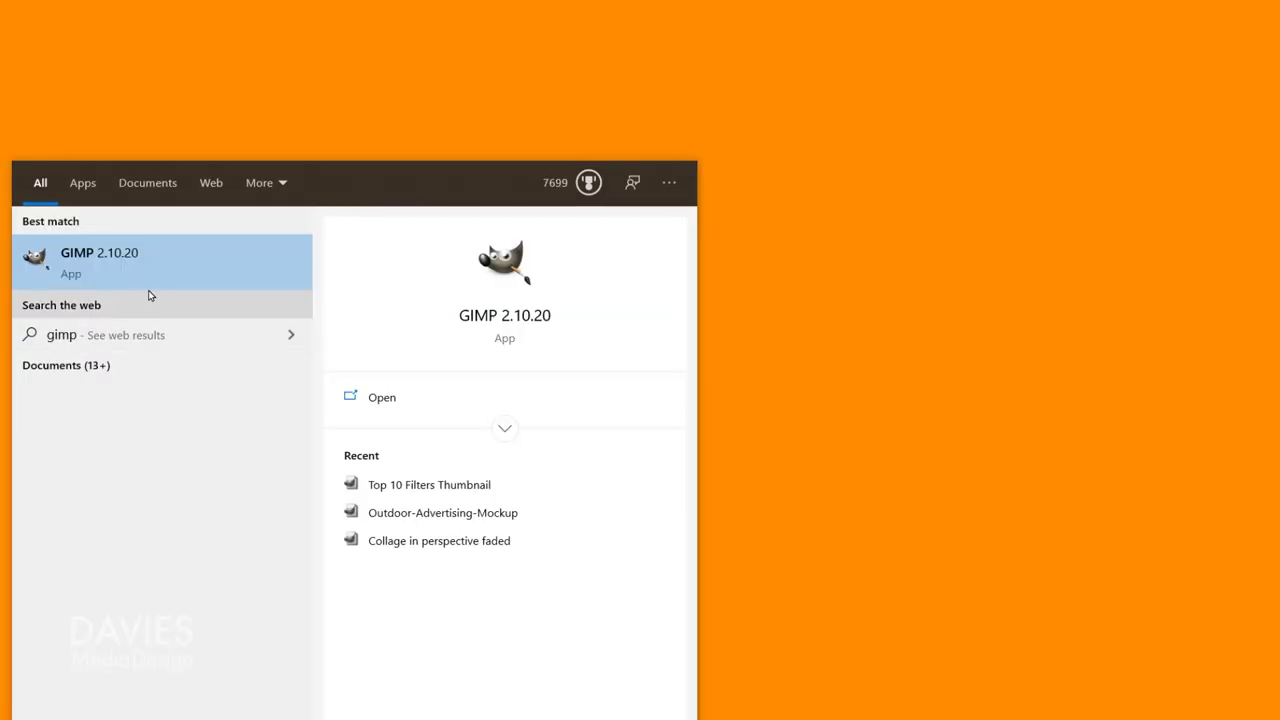
{"action": "left_click", "coordinate": [143, 267]}
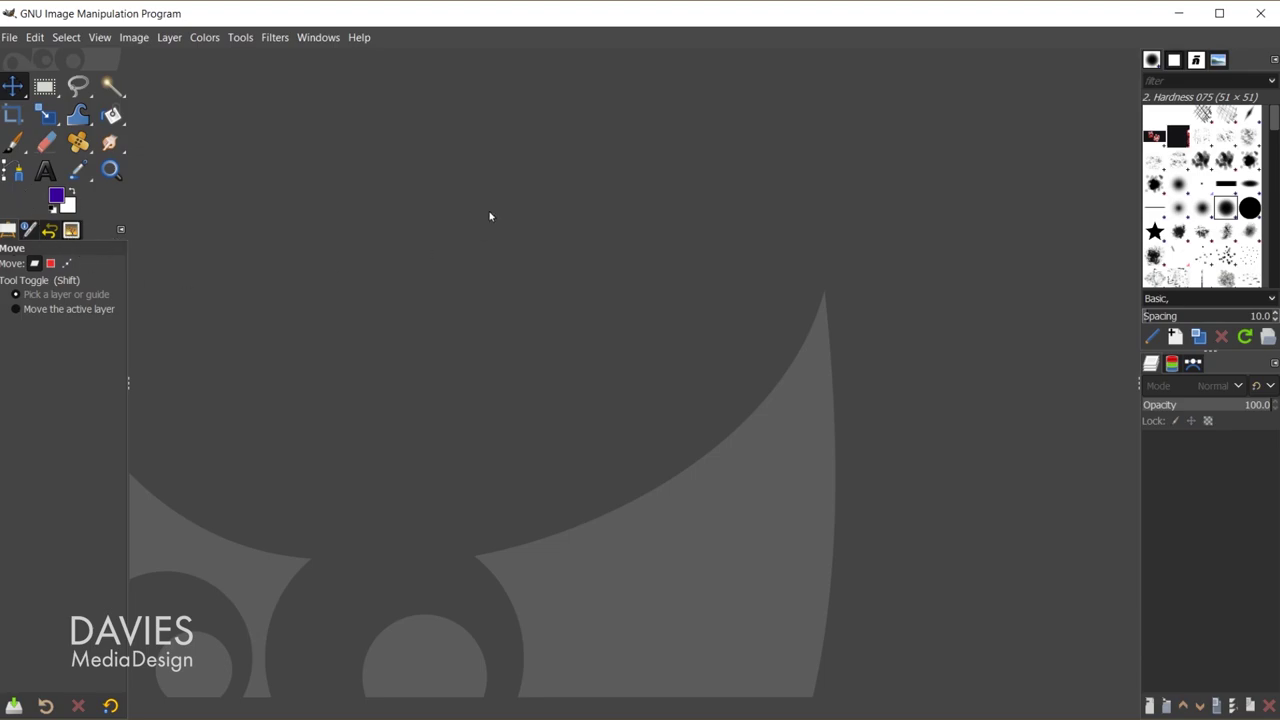
Undock Tool Options into a floating window and dock it beside the right-hand brushes panel
{"action": "left_click_drag", "start_coordinate": [10, 232], "coordinate": [370, 198]}
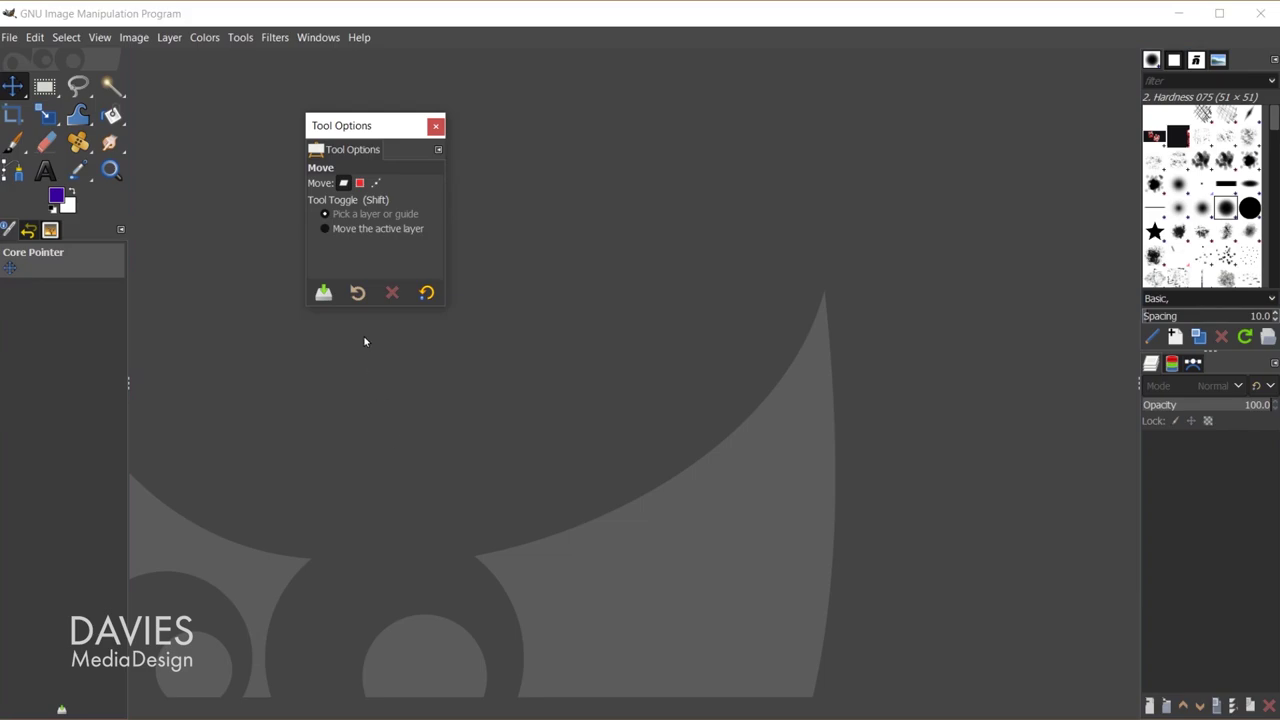
{"action": "left_click_drag", "start_coordinate": [360, 129], "coordinate": [370, 158]}
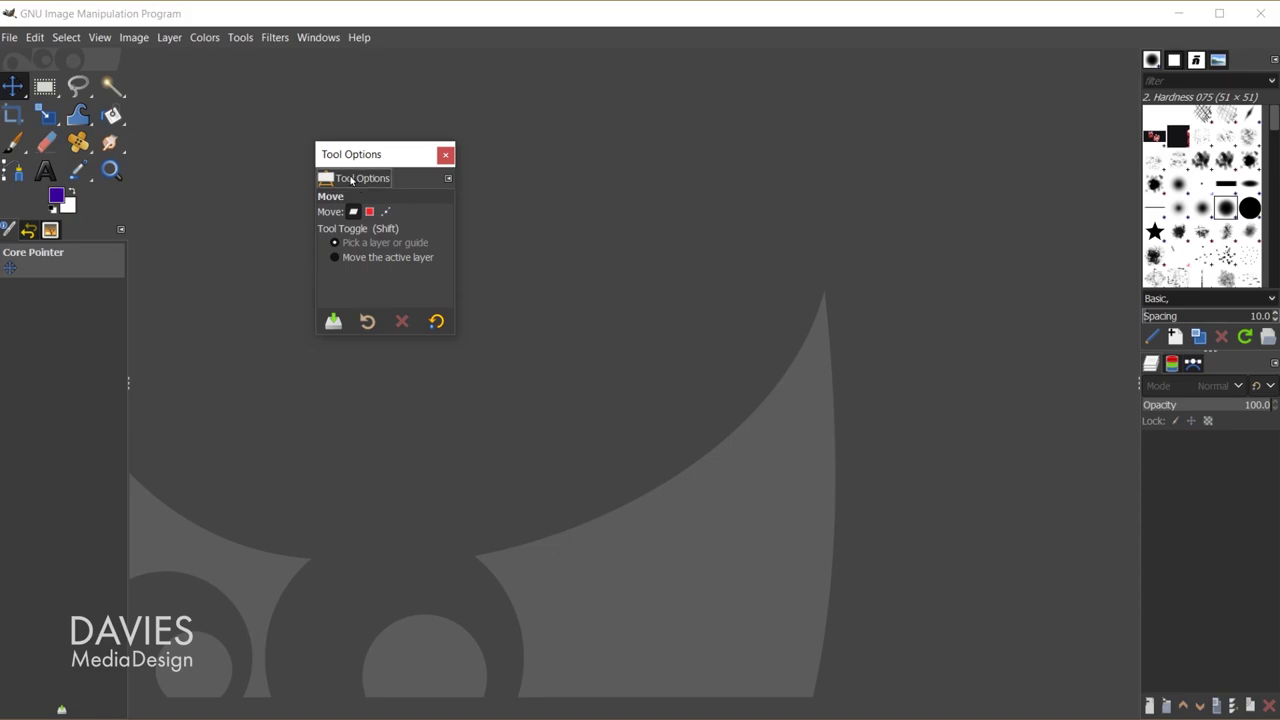
{"action": "mouse_move", "coordinate": [351, 180]}
{"action": "left_mouse_down"}
{"action": "mouse_move", "coordinate": [522, 212]}
{"action": "mouse_move", "coordinate": [1075, 208]}
{"action": "mouse_move", "coordinate": [1143, 195]}
{"action": "mouse_move", "coordinate": [1136, 65]}
{"action": "mouse_move", "coordinate": [1136, 492]}
{"action": "mouse_move", "coordinate": [1140, 236]}
{"action": "left_mouse_up"}
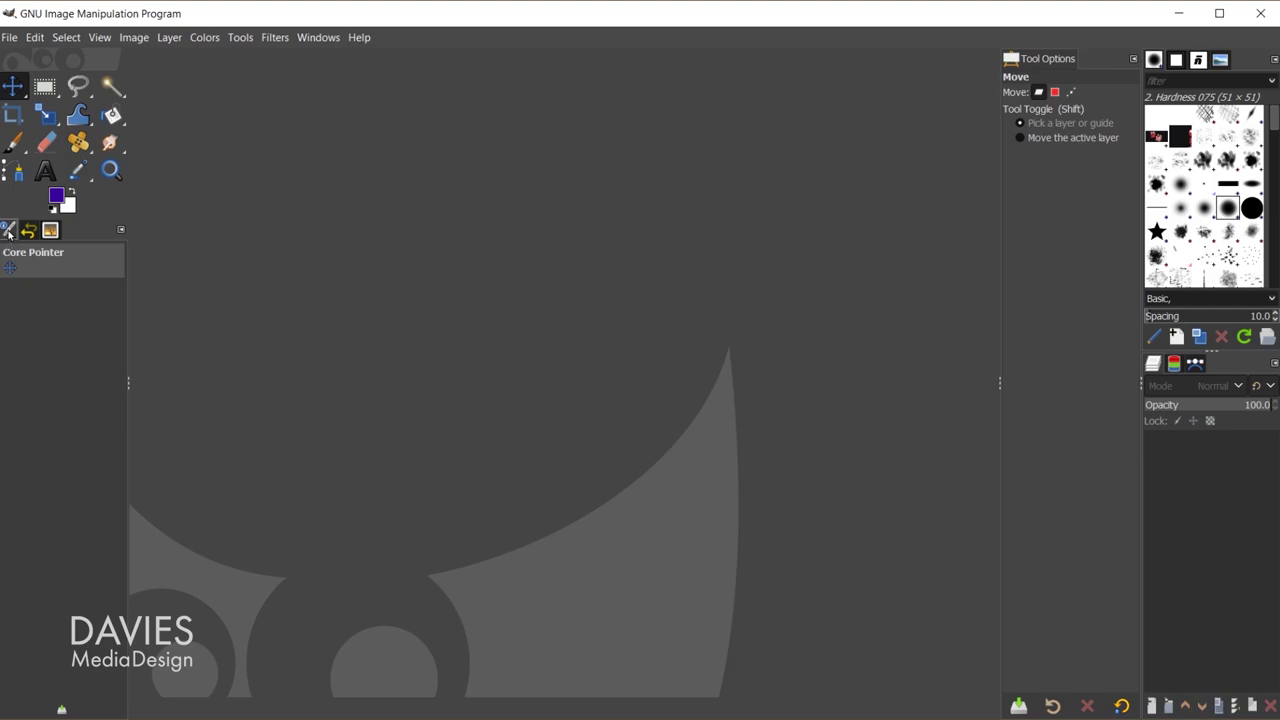
Move the Device Status, Undo History and Images tabs into the dock above Tool Options
{"action": "left_click_drag", "start_coordinate": [6, 232], "coordinate": [1091, 57]}
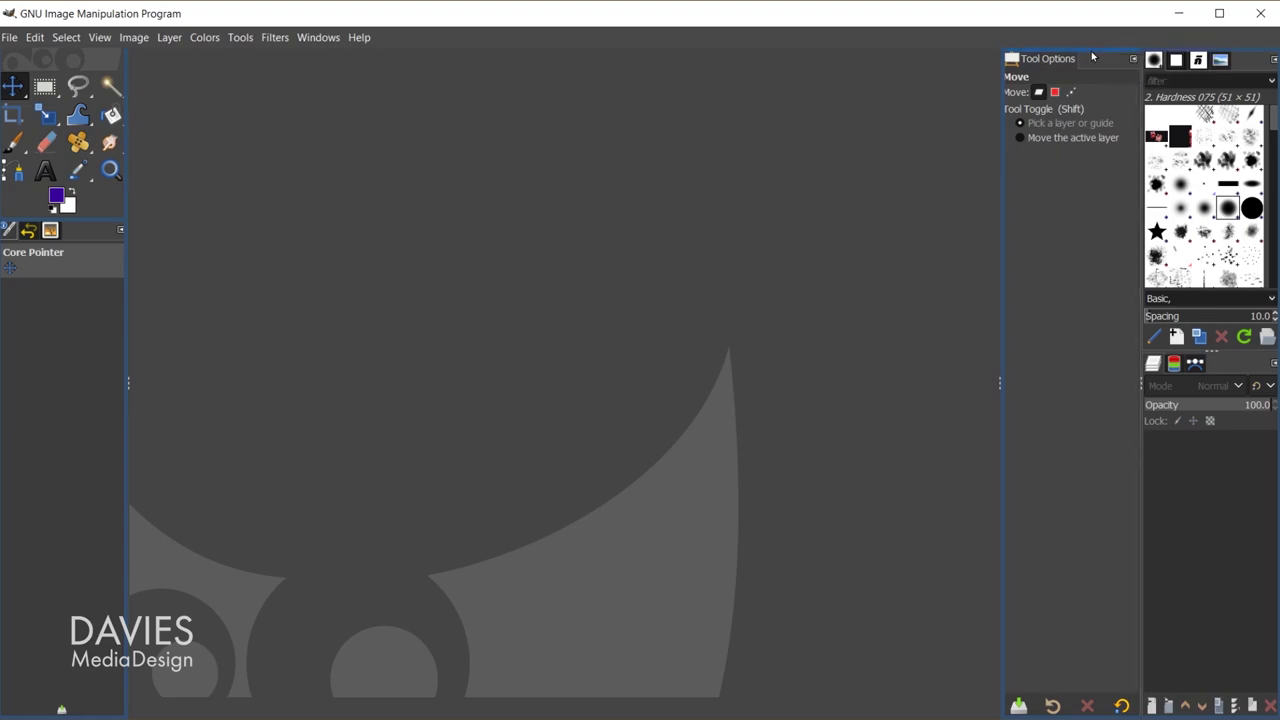
{"action": "left_click_drag", "start_coordinate": [20, 231], "coordinate": [1103, 66]}
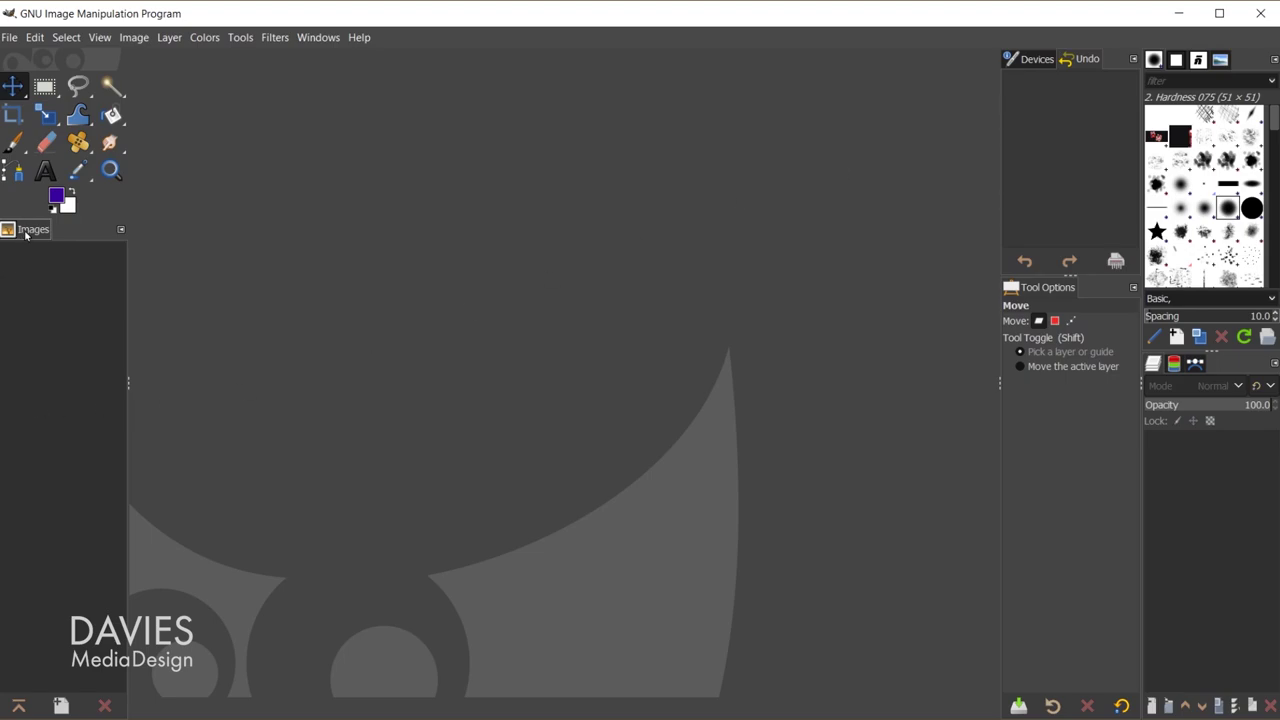
{"action": "left_click_drag", "start_coordinate": [20, 233], "coordinate": [1124, 64]}
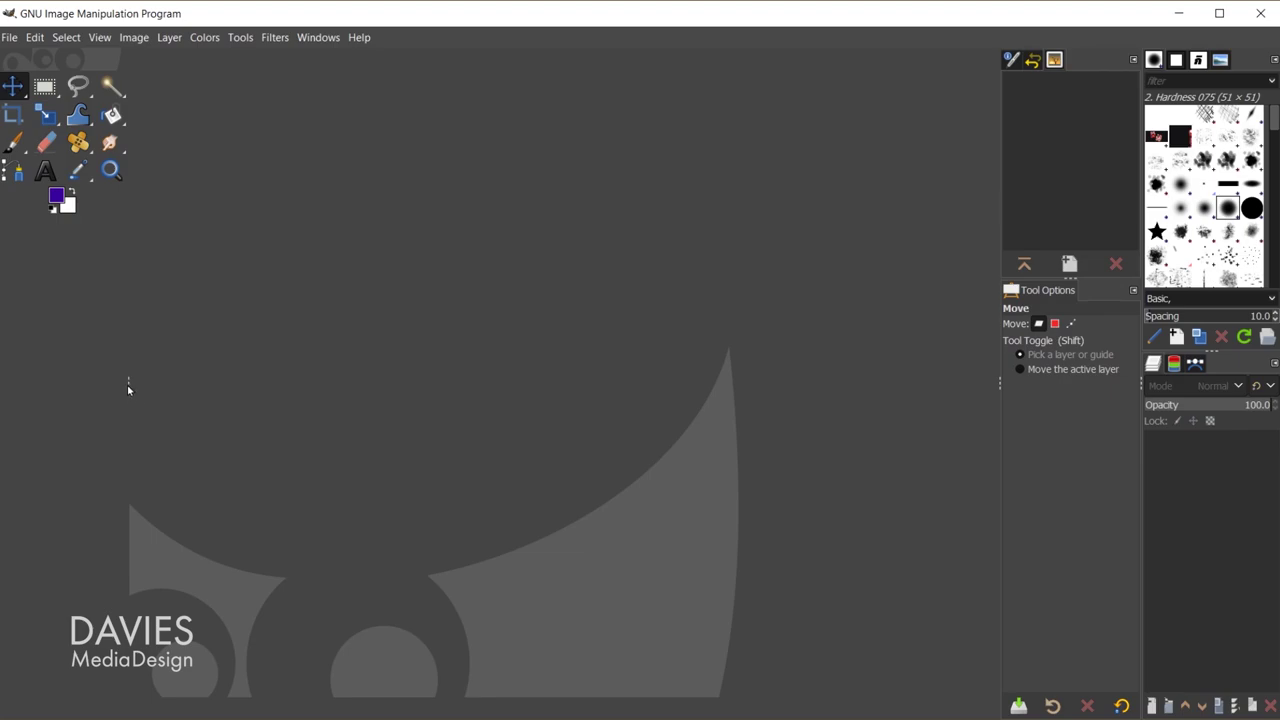
Narrow the toolbox to one column of tool icons, fine-tuning its width
{"action": "left_click_drag", "start_coordinate": [127, 385], "coordinate": [47, 369]}
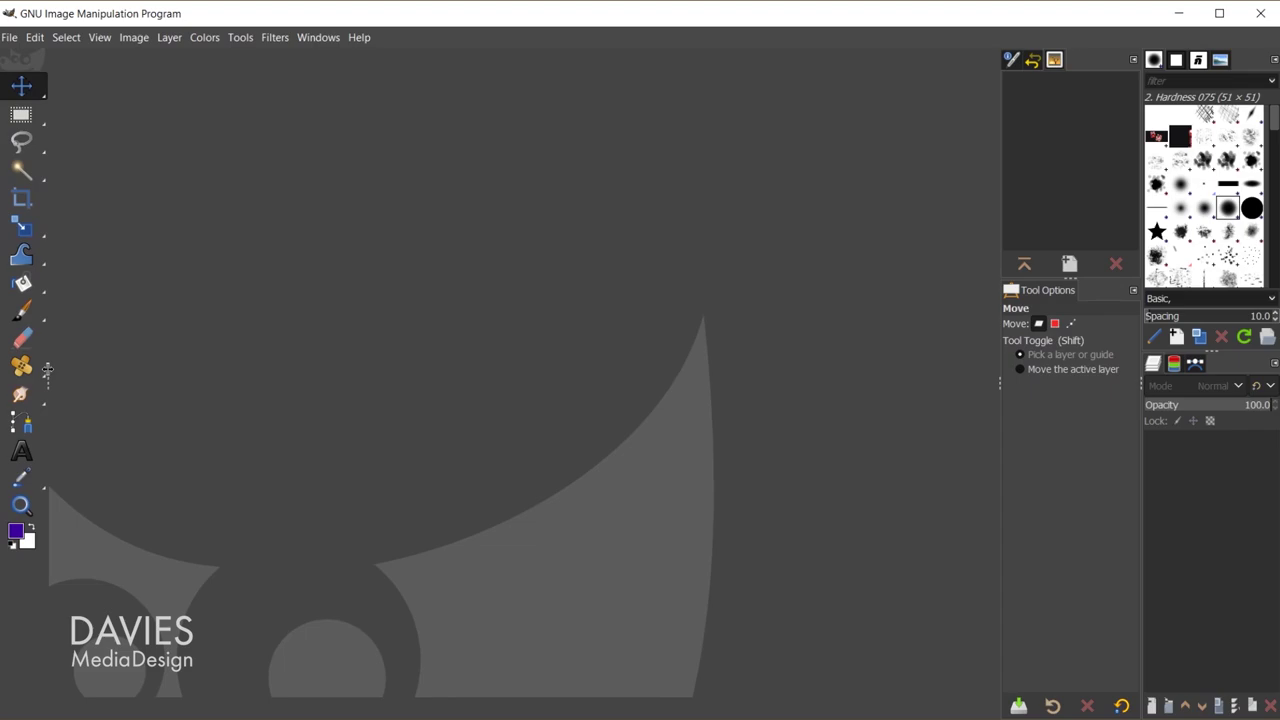
{"action": "left_click_drag", "start_coordinate": [34, 366], "coordinate": [28, 366]}
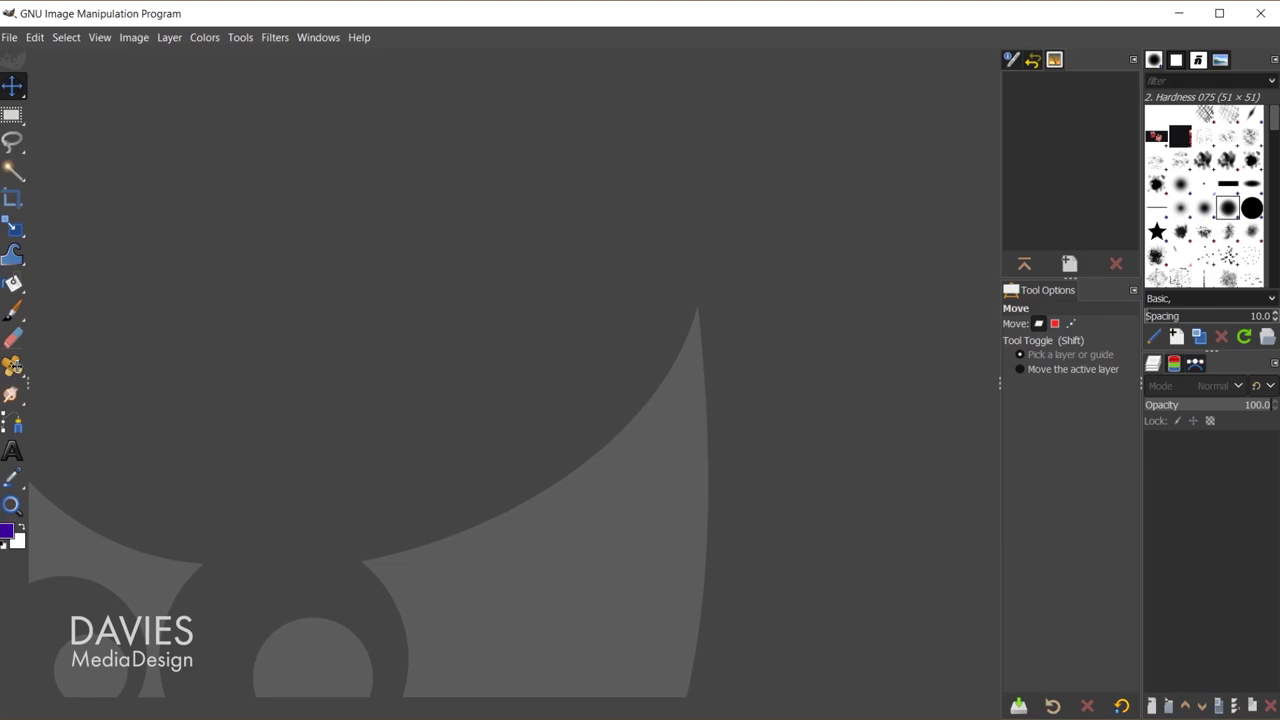
{"action": "left_click_drag", "start_coordinate": [28, 366], "coordinate": [37, 366]}
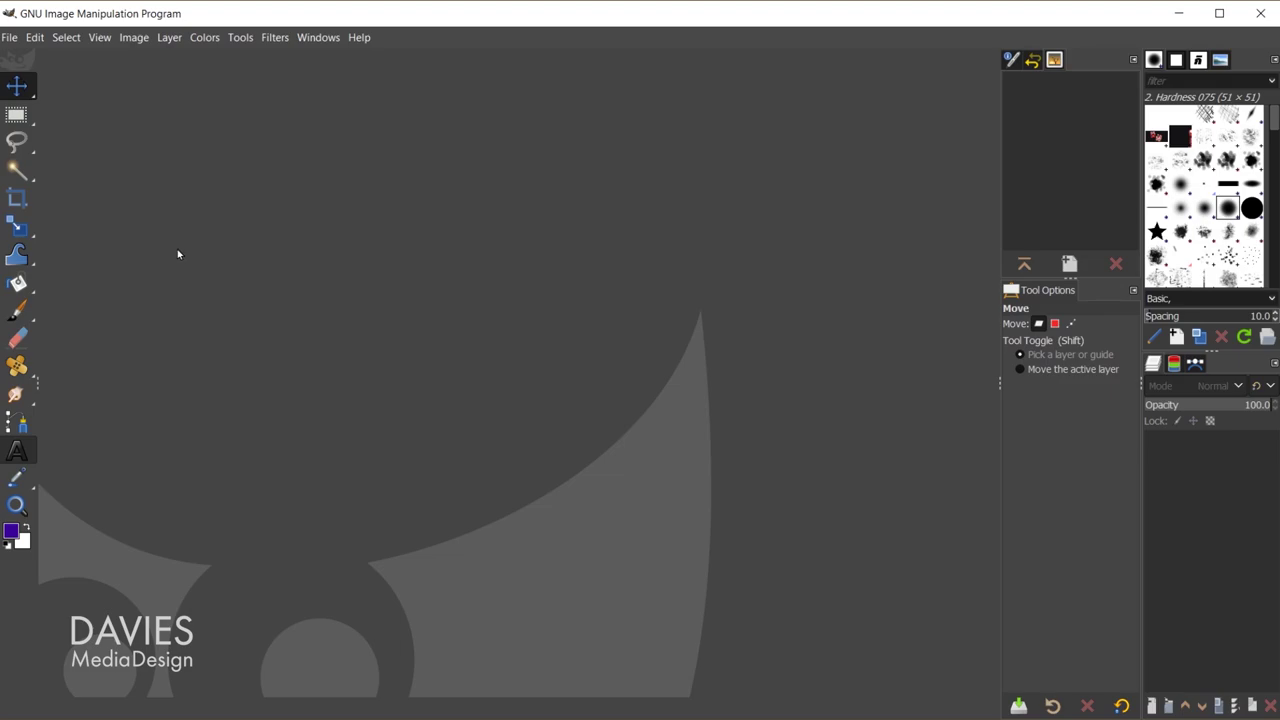
{"action": "mouse_move", "coordinate": [20, 87]}
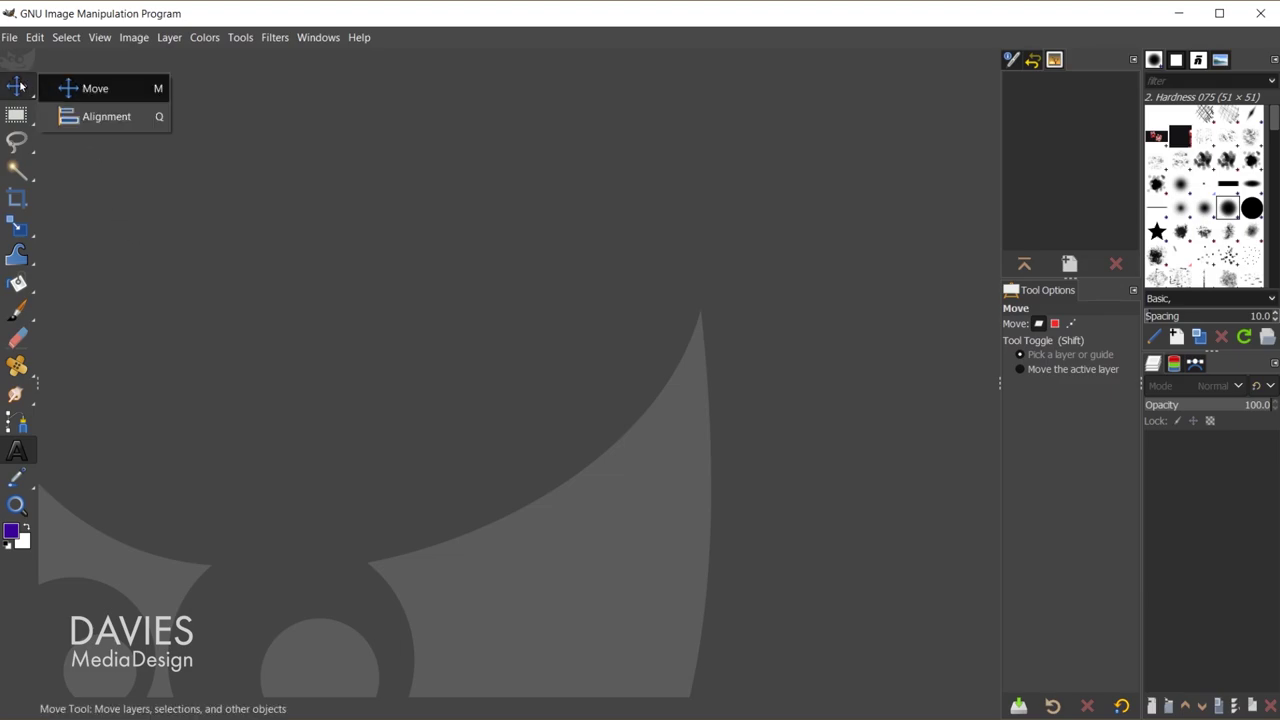
{"action": "mouse_move", "coordinate": [12, 126]}
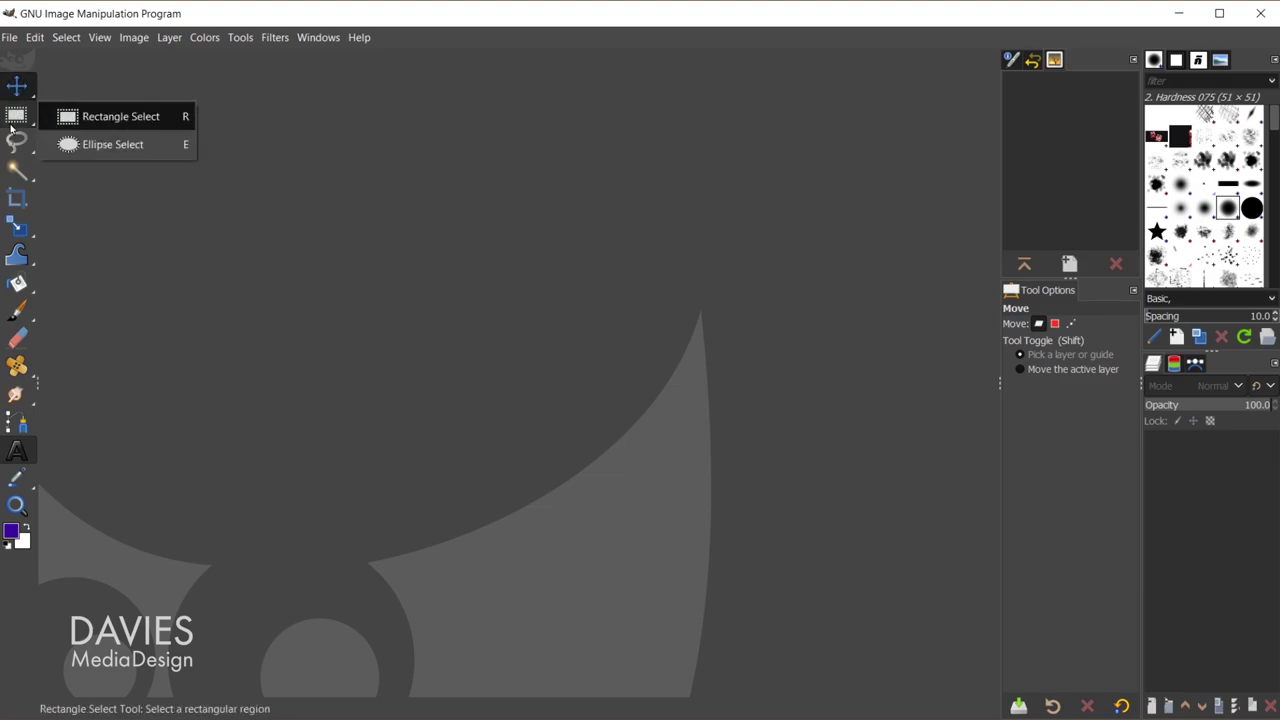
{"action": "mouse_move", "coordinate": [13, 152]}
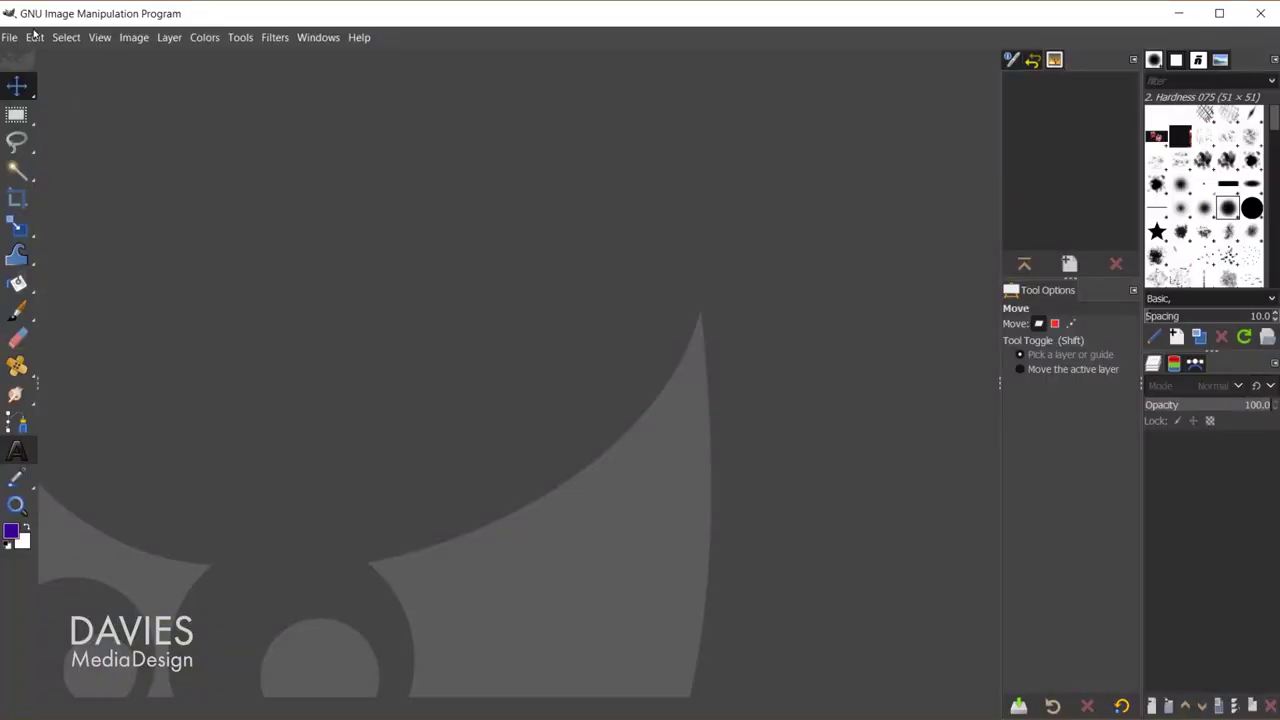
Bring up the Preferences dialog on the Interface > Toolbox page
{"action": "left_click", "coordinate": [35, 37]}
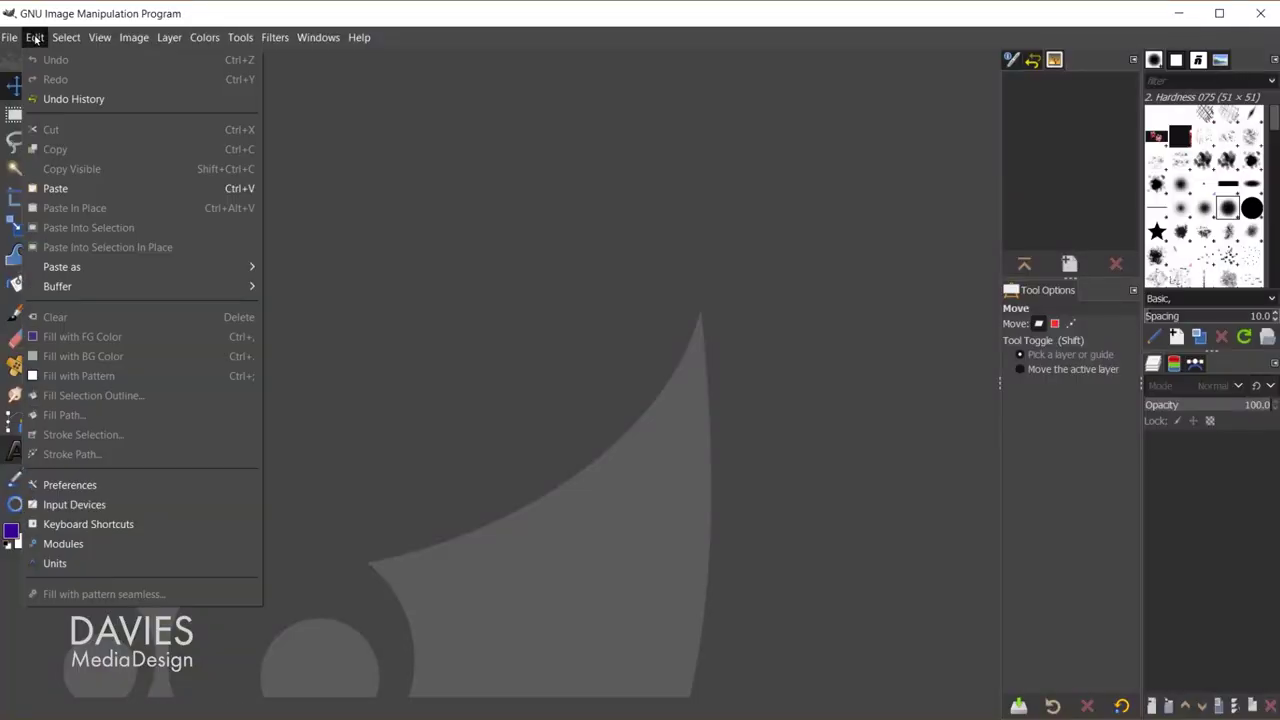
{"action": "left_click", "coordinate": [103, 482]}
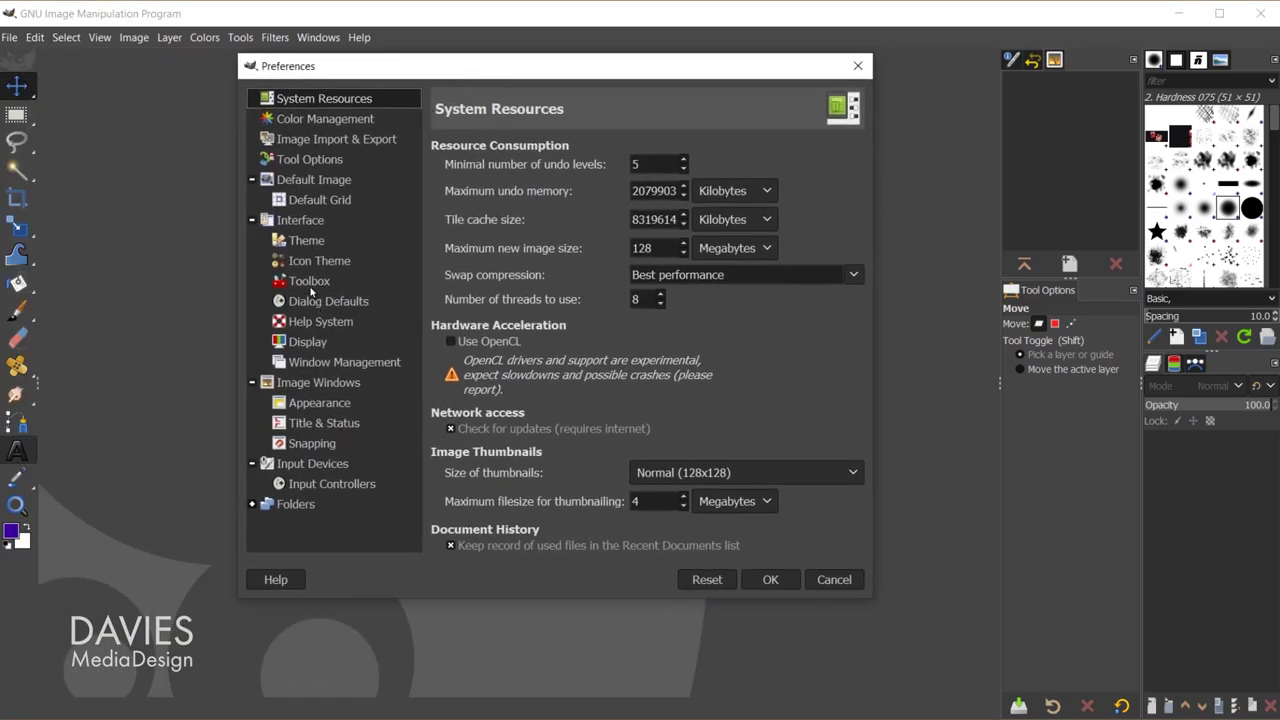
{"action": "left_click", "coordinate": [309, 283]}
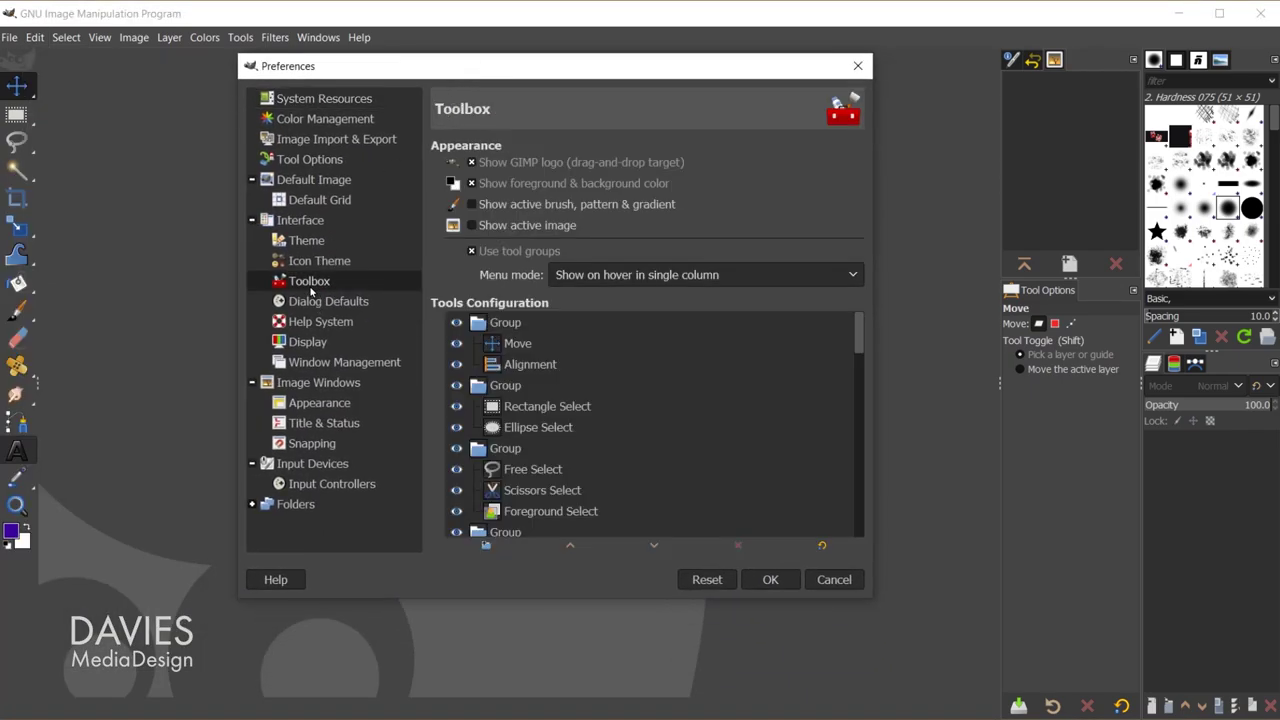
Toggle Use tool groups off and back on, widening the toolbox, then list the Menu mode options
{"action": "left_click", "coordinate": [472, 252]}
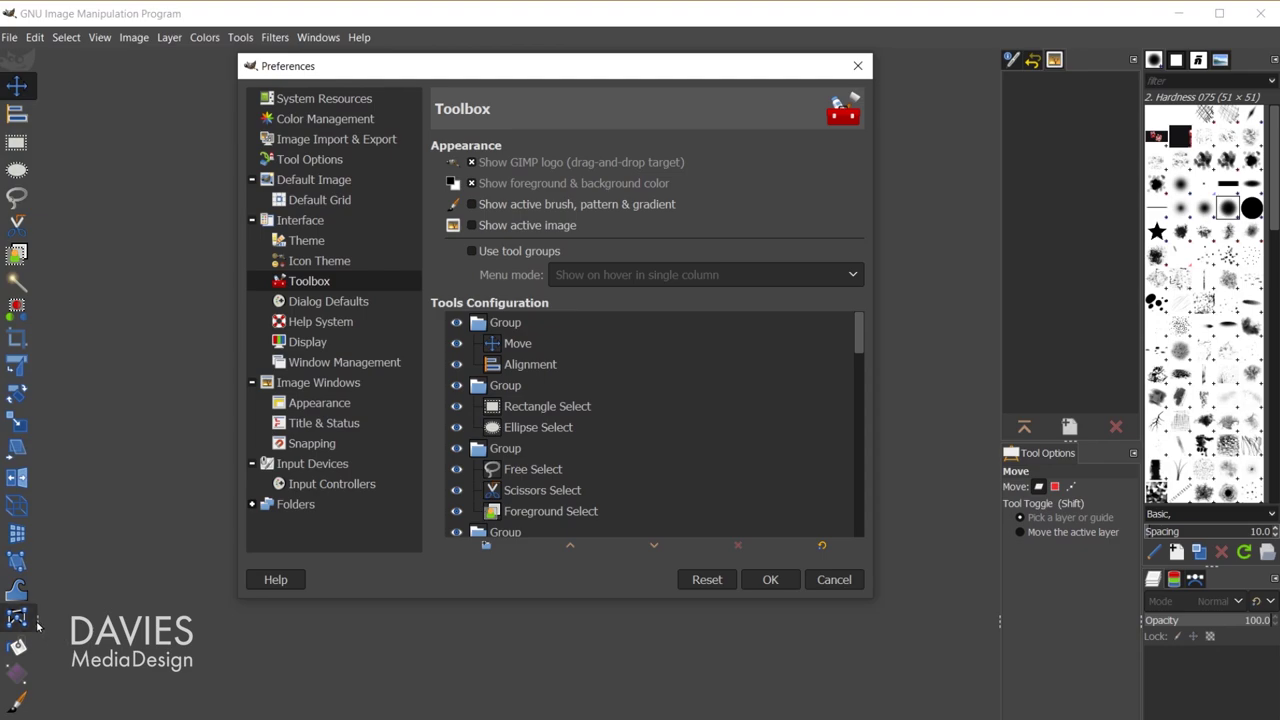
{"action": "left_click_drag", "start_coordinate": [40, 625], "coordinate": [62, 624]}
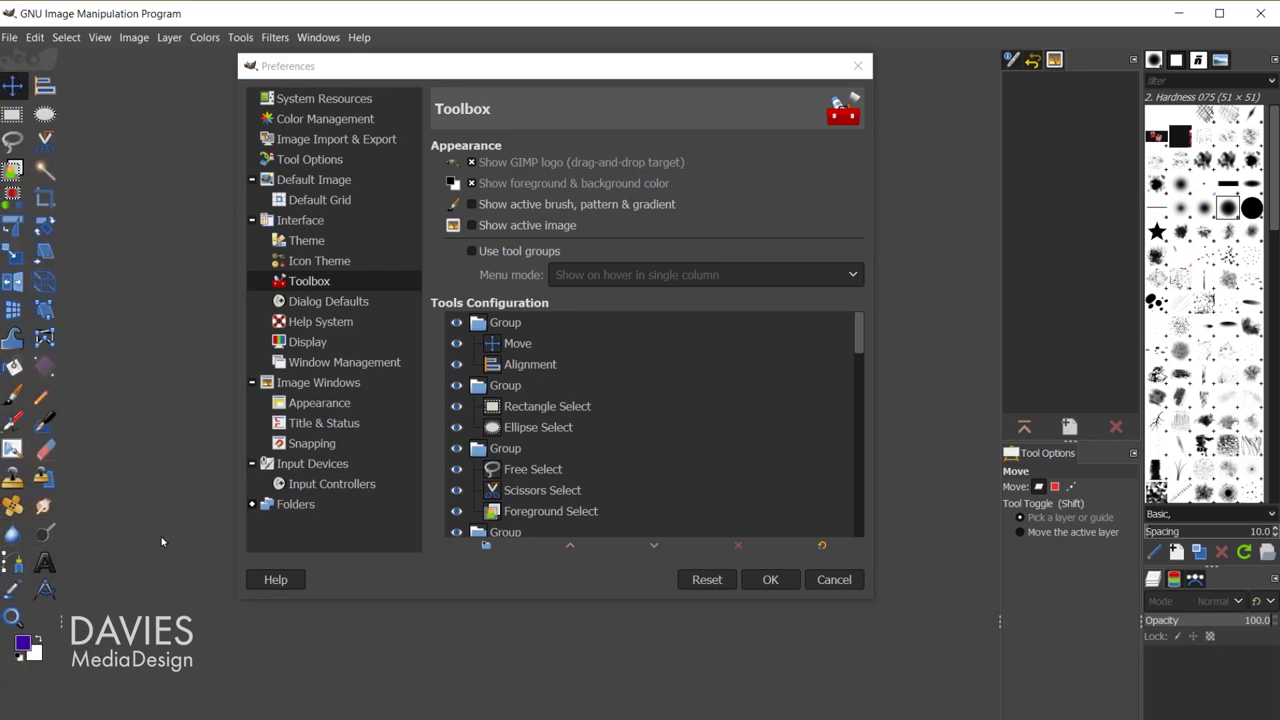
{"action": "left_click", "coordinate": [472, 251]}
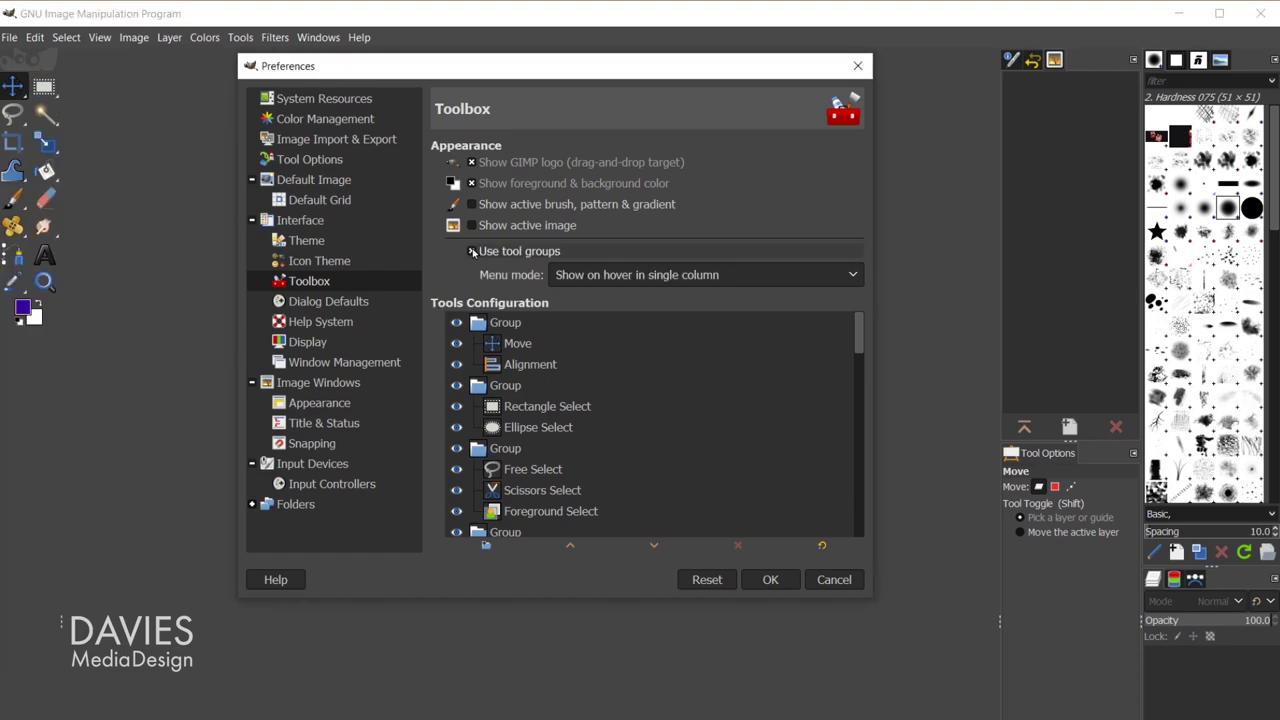
{"action": "left_click", "coordinate": [35, 610]}
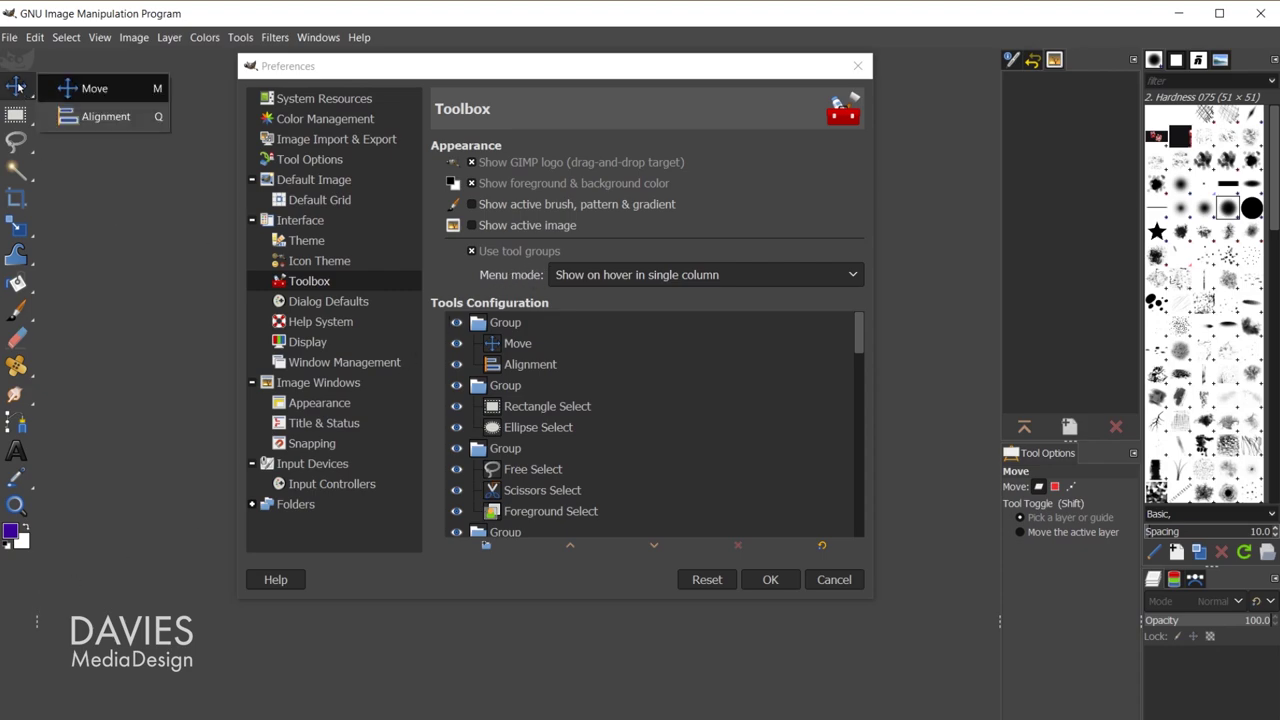
{"action": "mouse_move", "coordinate": [17, 118]}
{"action": "mouse_move", "coordinate": [20, 142]}
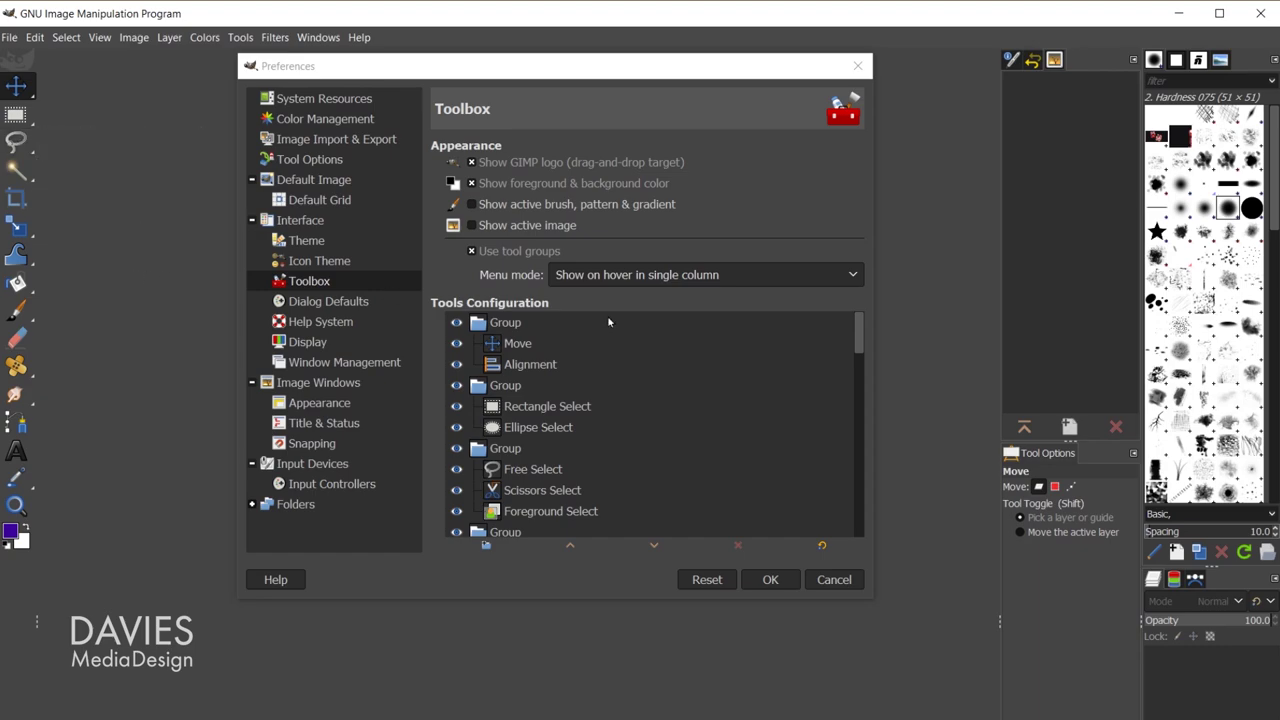
{"action": "left_click", "coordinate": [665, 274]}
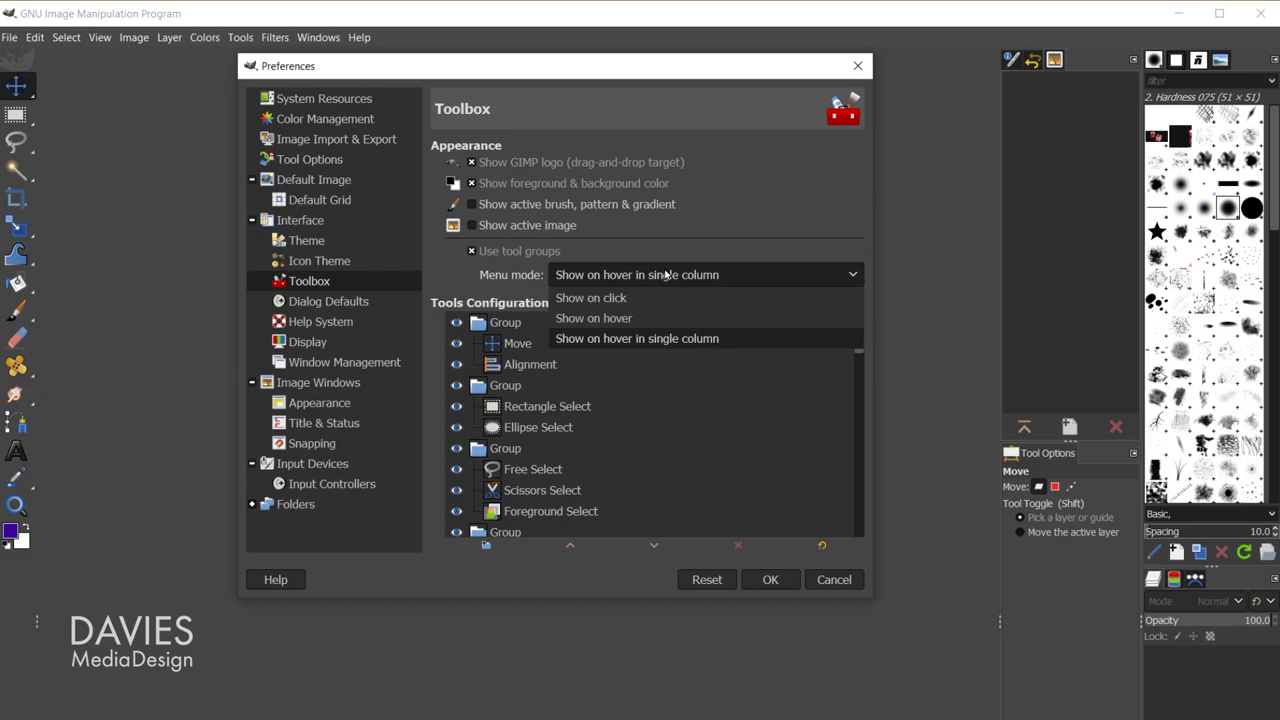
Set tool groups to Show on click and make Rectangle Select the active tool
{"action": "left_click", "coordinate": [668, 297]}
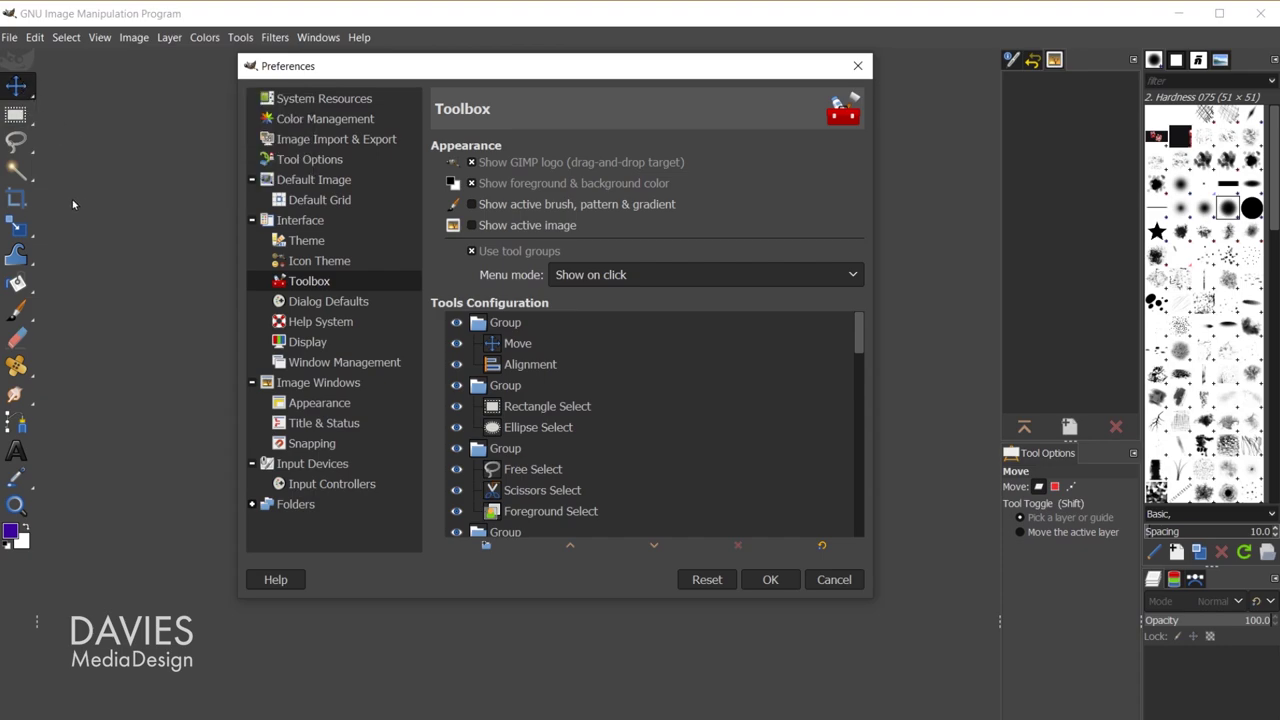
{"action": "left_click", "coordinate": [15, 115]}
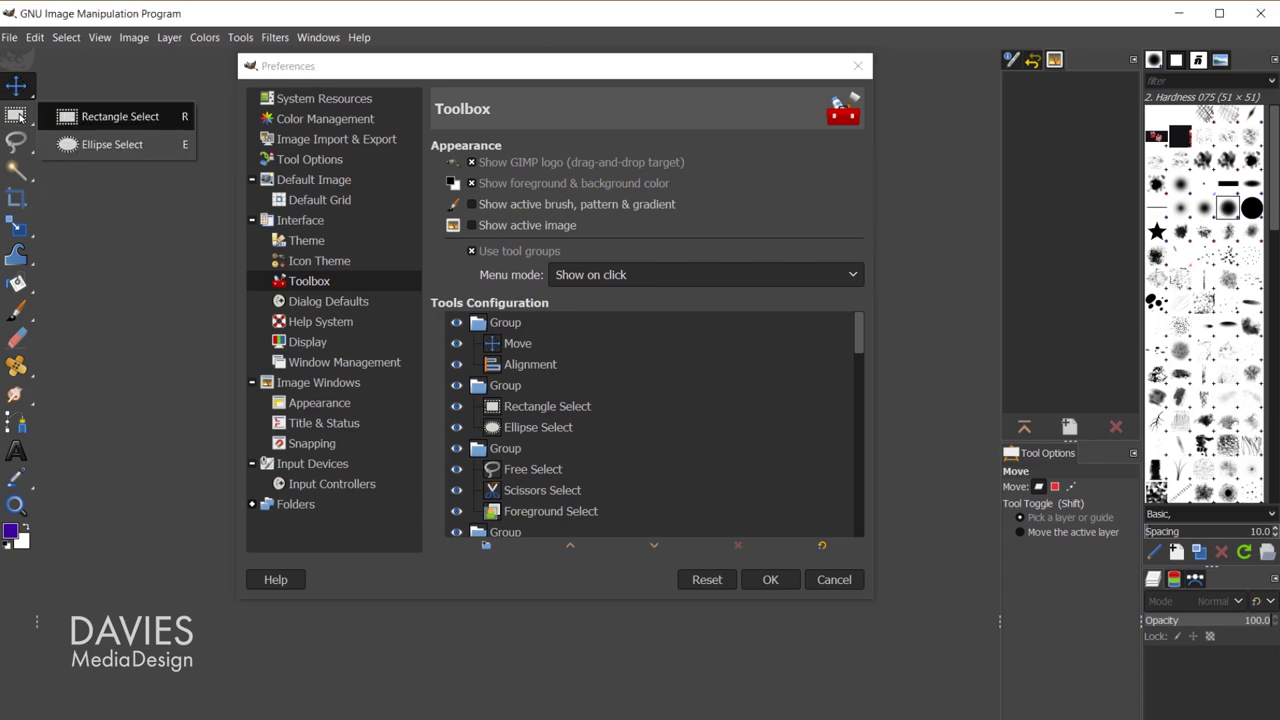
{"action": "key", "text": "Escape"}
{"action": "left_click", "coordinate": [108, 118]}
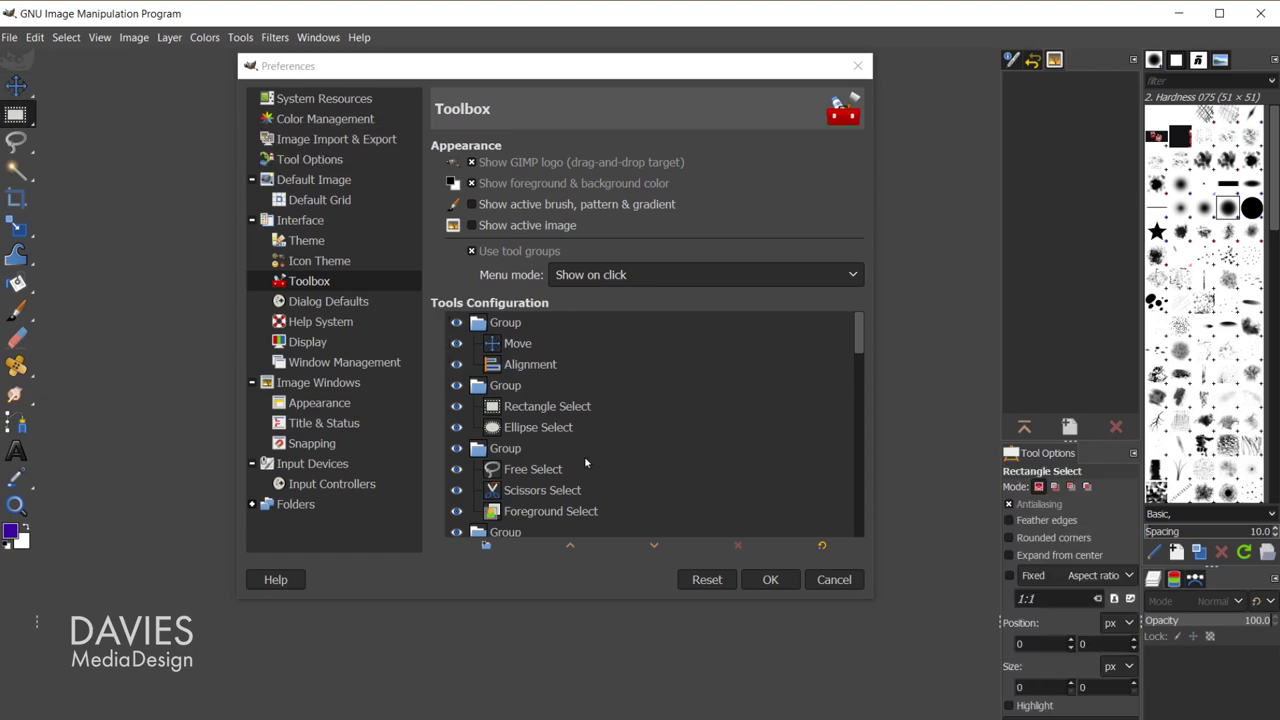
Hide and re-show the Move tool group, then rearrange the Rotate entry in the tools list
{"action": "left_click", "coordinate": [457, 323]}
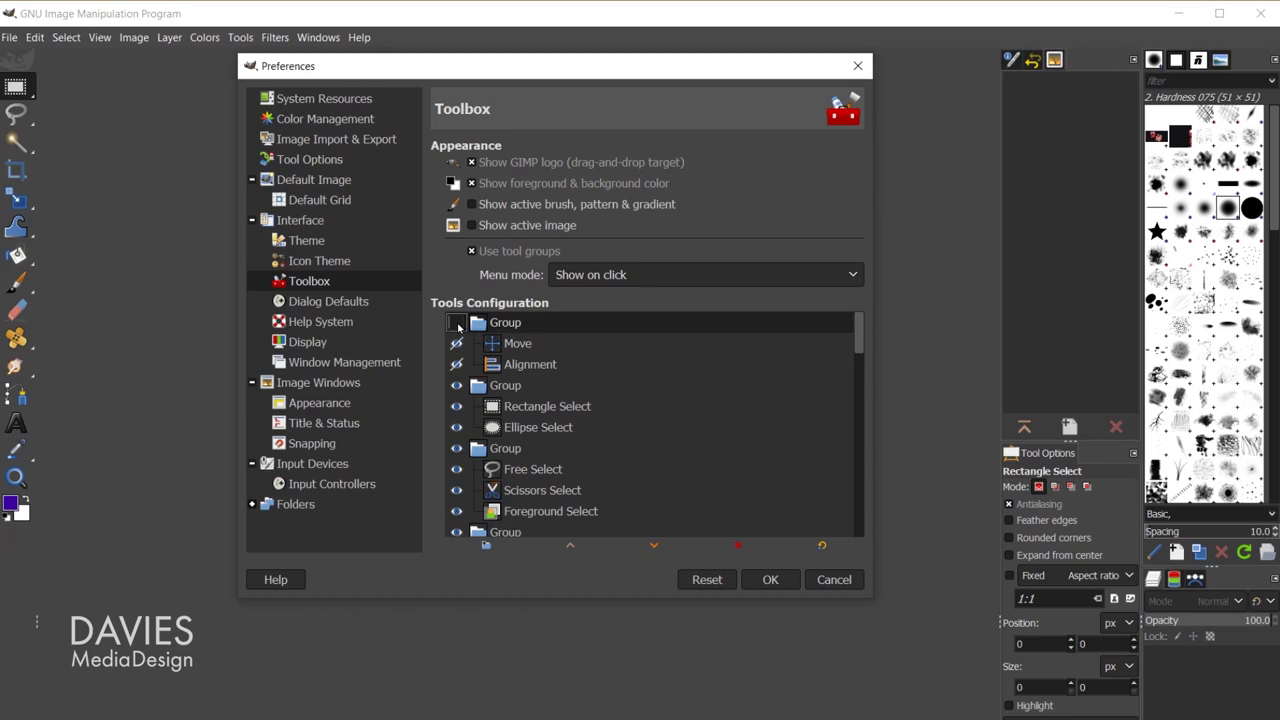
{"action": "left_click", "coordinate": [457, 323]}
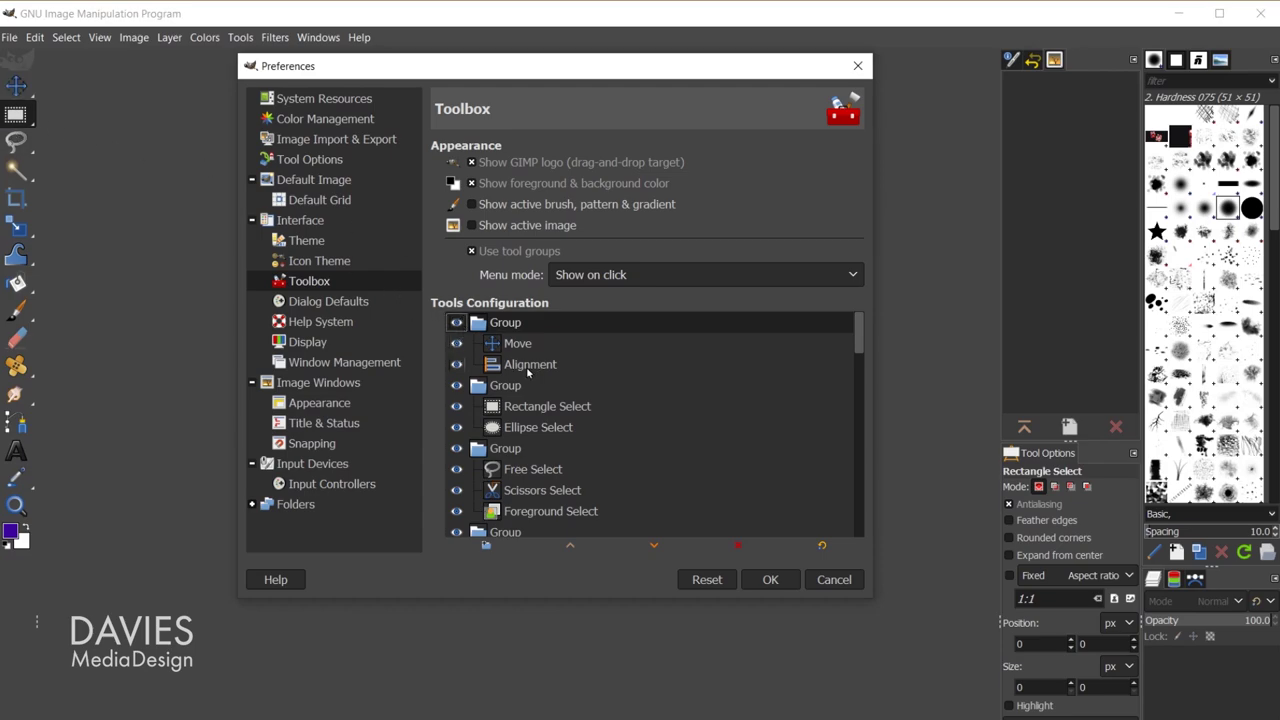
{"action": "left_click_drag", "start_coordinate": [863, 332], "coordinate": [745, 388]}
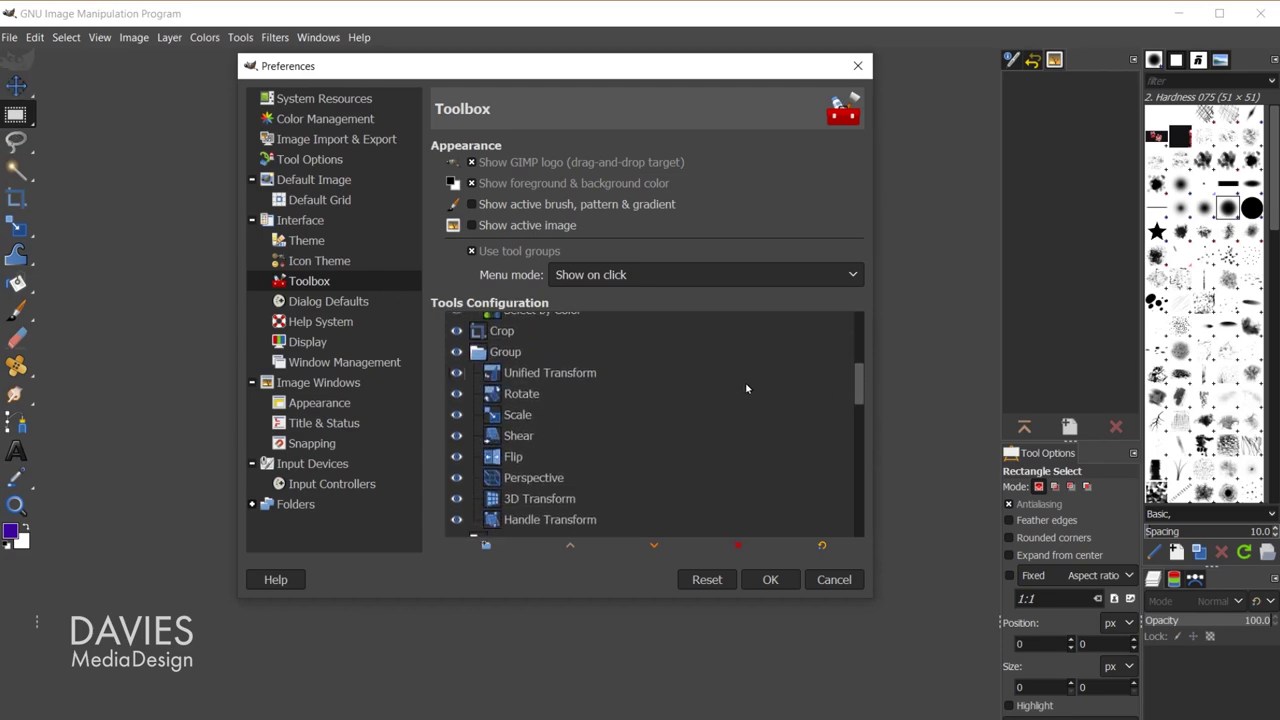
{"action": "left_click", "coordinate": [513, 396]}
{"action": "left_click_drag", "start_coordinate": [513, 397], "coordinate": [533, 453]}
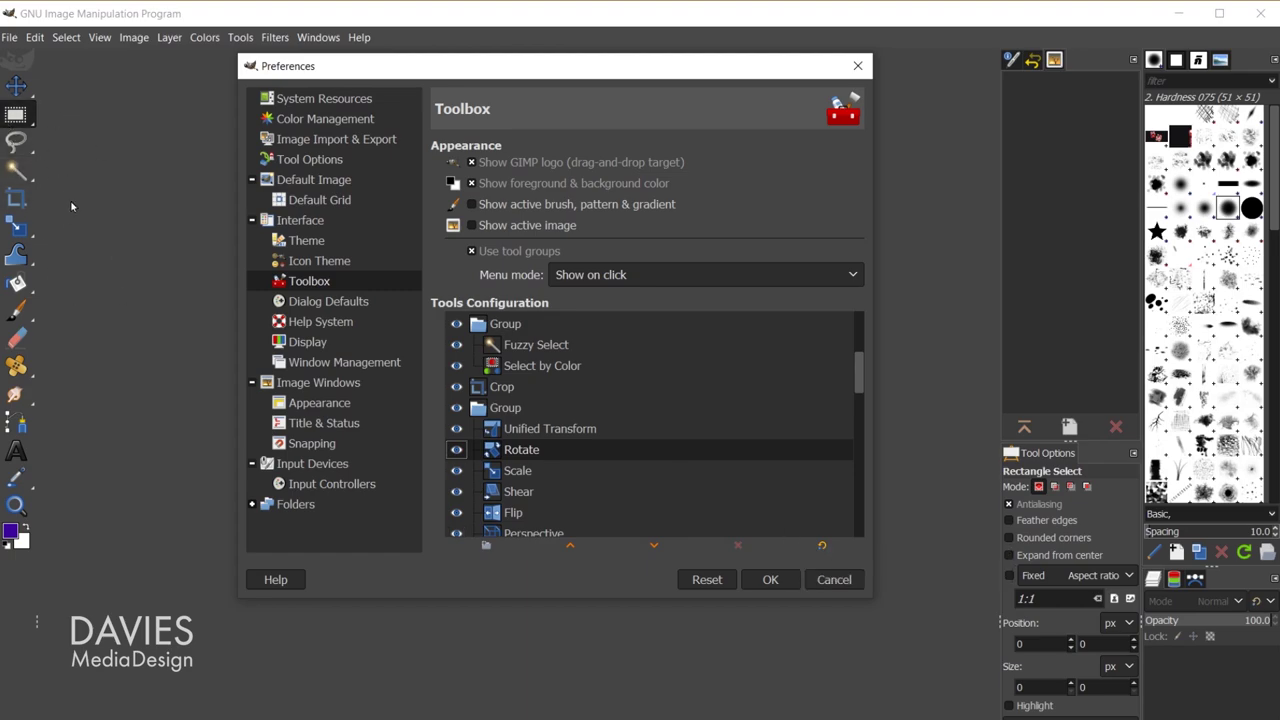
Preview the Legacy, Symbolic, Symbolic-Inverted and High-Contrast icon themes, then settle on Color
{"action": "left_click", "coordinate": [318, 260]}
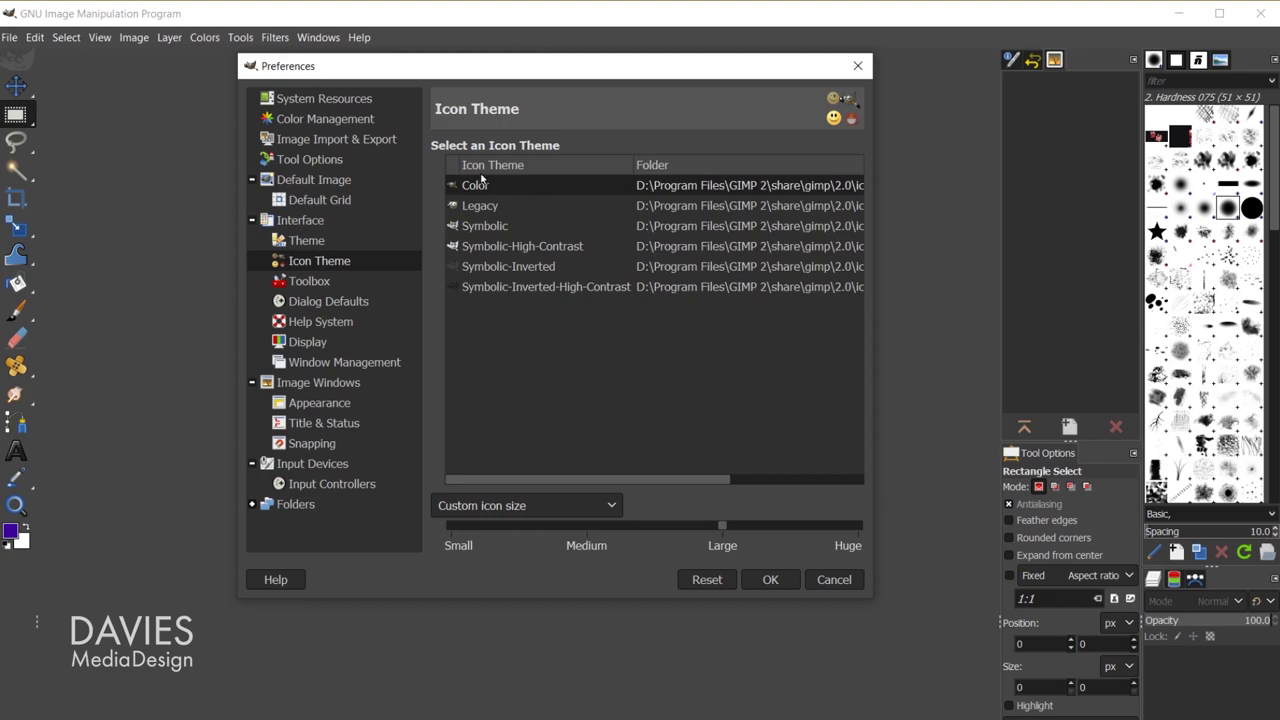
{"action": "left_click", "coordinate": [494, 207]}
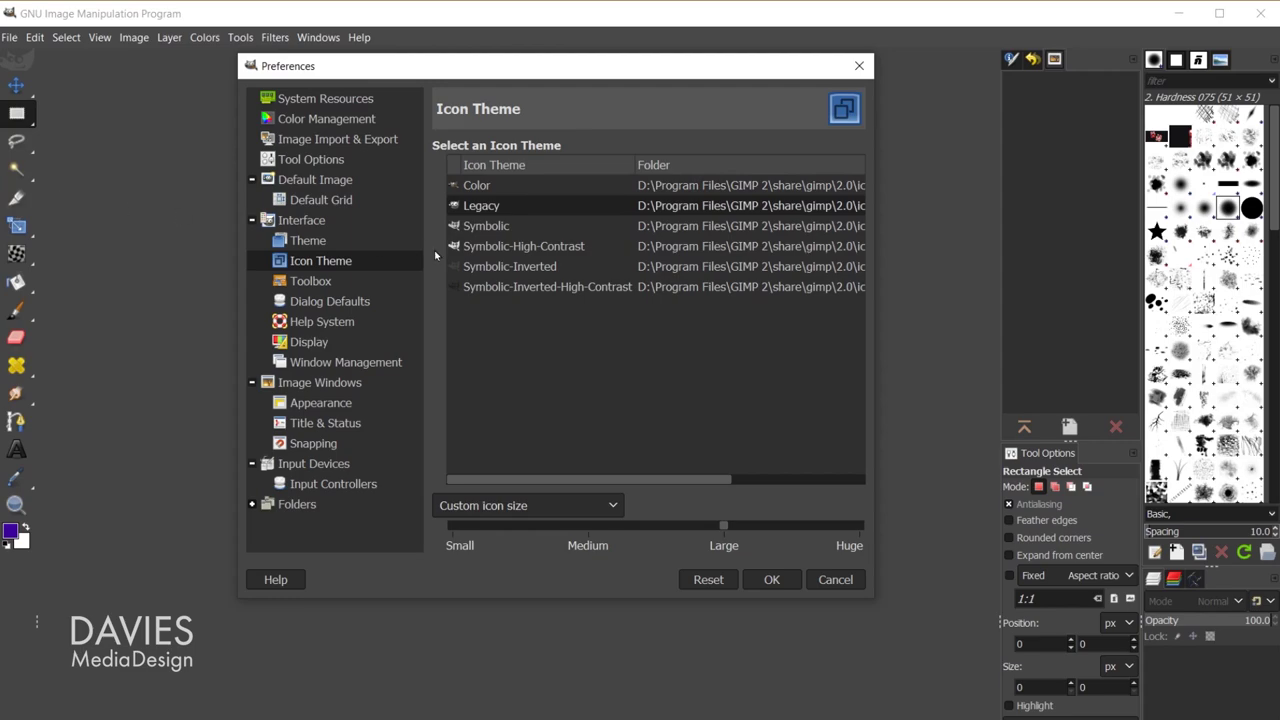
{"action": "left_click", "coordinate": [494, 226]}
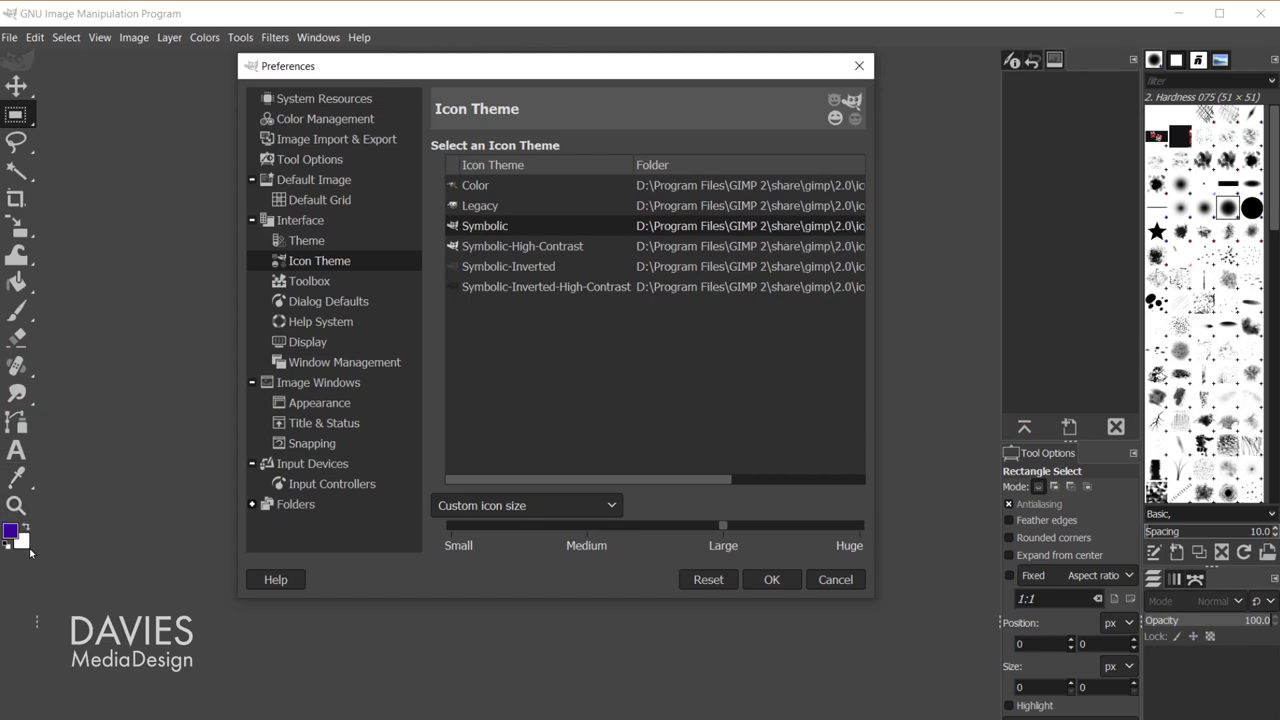
{"action": "left_click", "coordinate": [521, 265]}
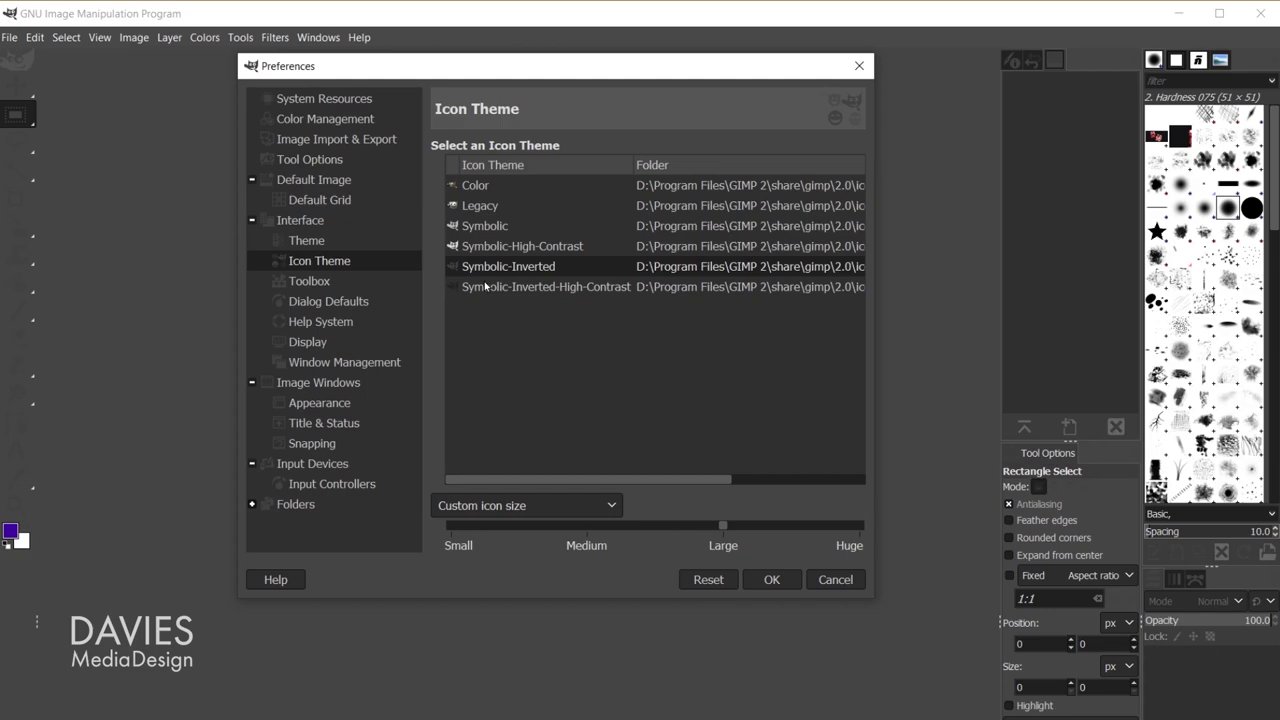
{"action": "left_click", "coordinate": [563, 290]}
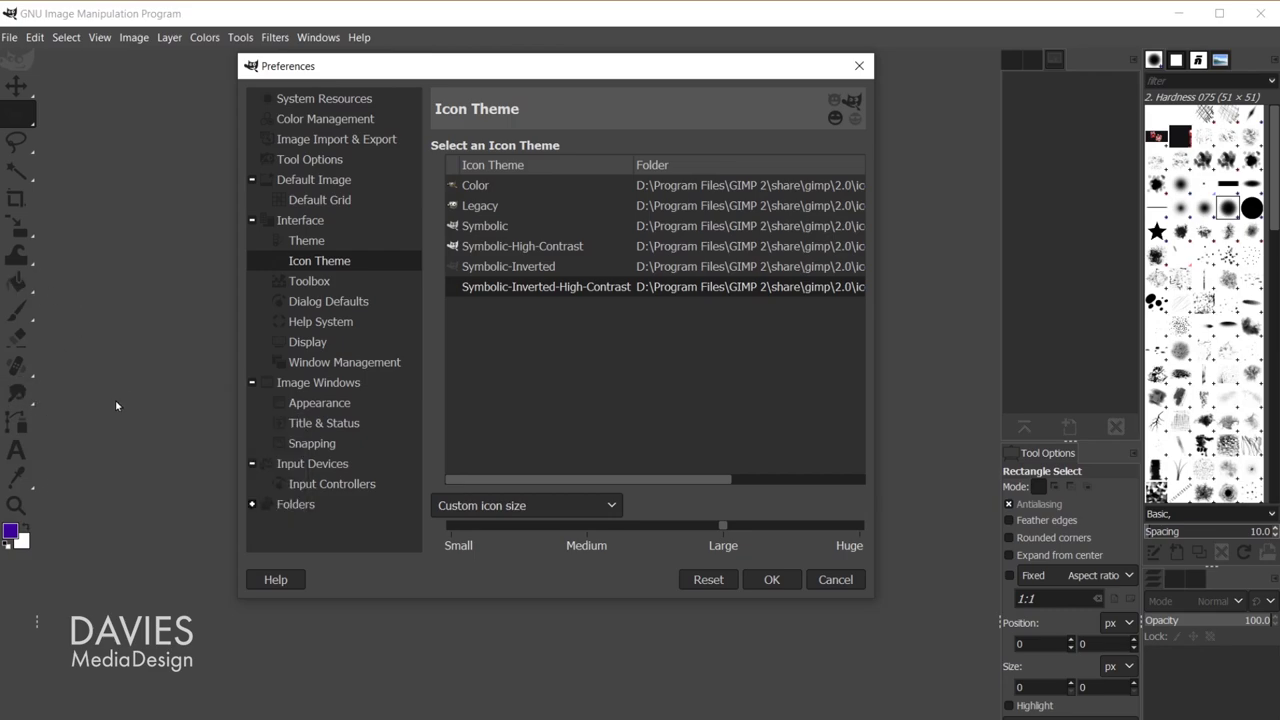
{"action": "left_click", "coordinate": [477, 186]}
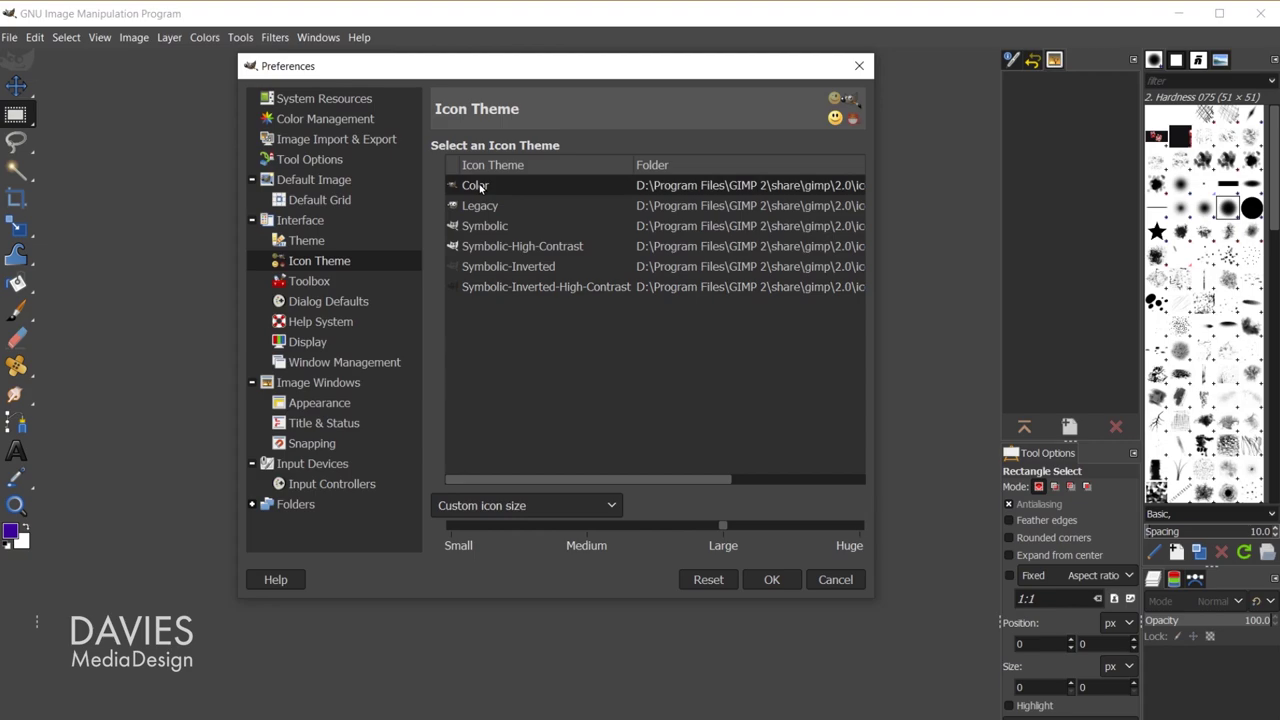
{"action": "left_click", "coordinate": [585, 507]}
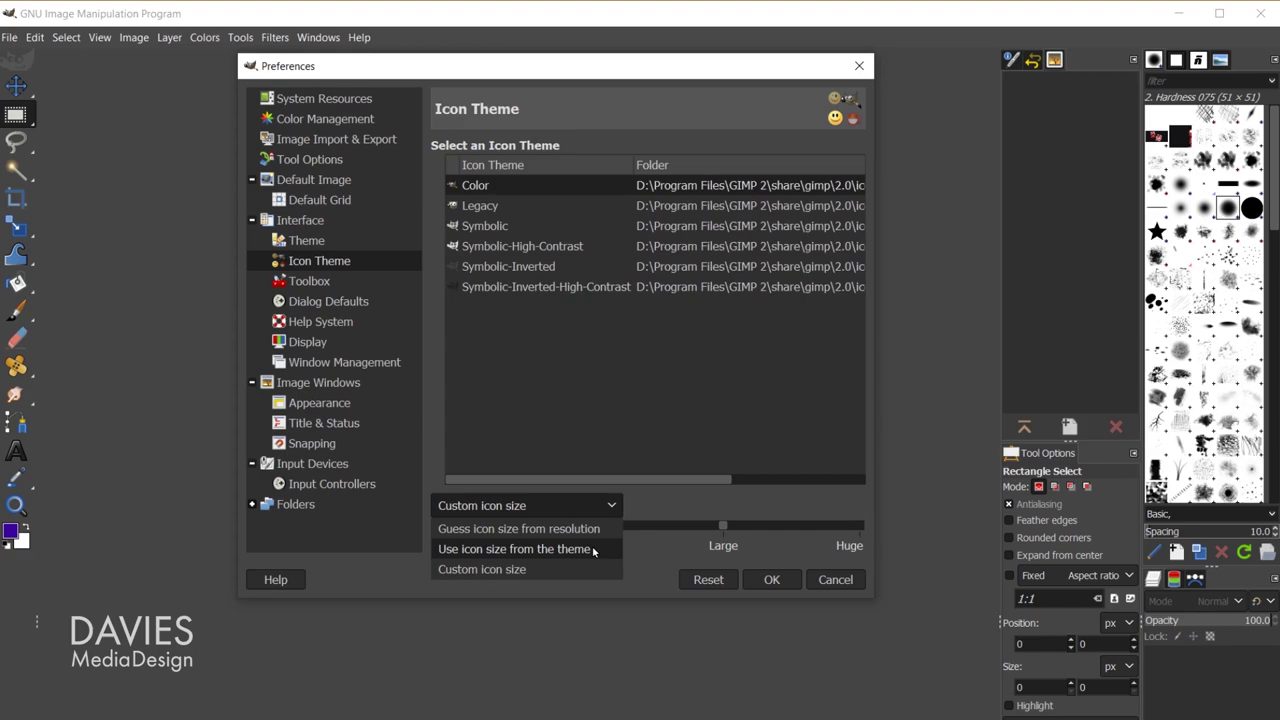
Choose Custom icon size and set the size slider to Large
{"action": "left_click", "coordinate": [568, 567]}
{"action": "mouse_move", "coordinate": [729, 530]}
{"action": "left_mouse_down"}
{"action": "mouse_move", "coordinate": [585, 527]}
{"action": "mouse_move", "coordinate": [878, 537]}
{"action": "mouse_move", "coordinate": [737, 540]}
{"action": "left_mouse_up"}
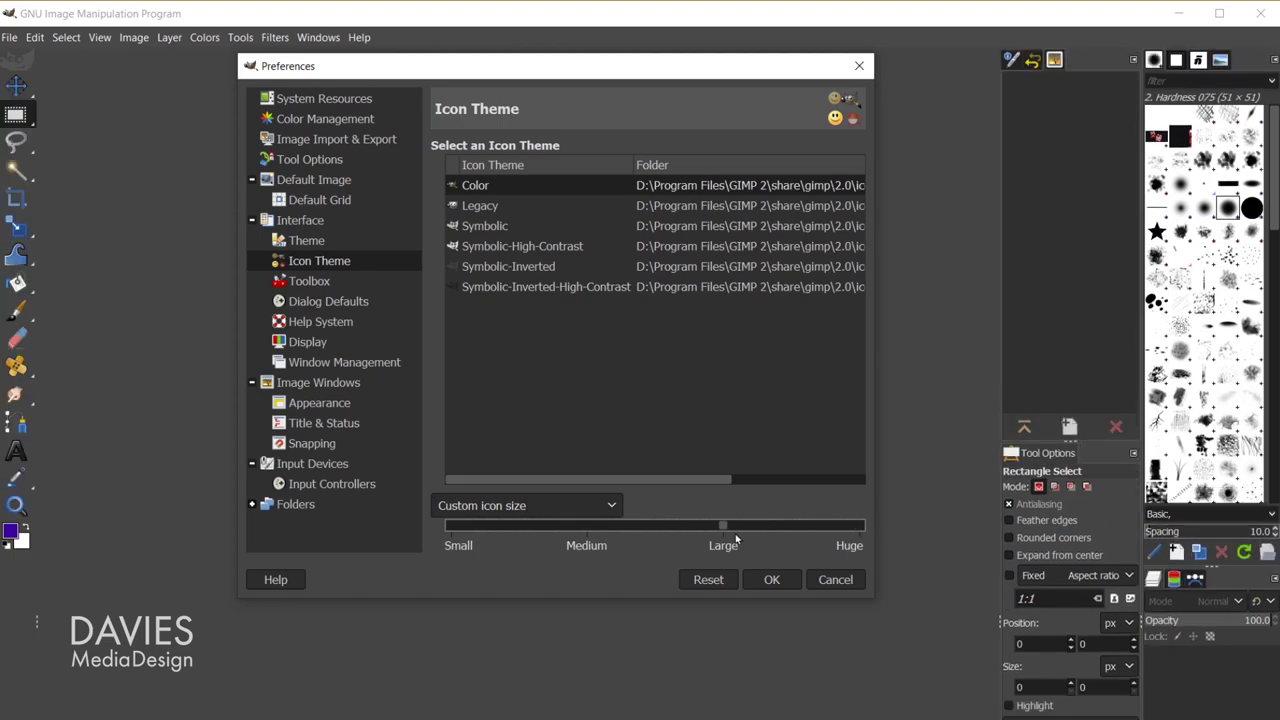